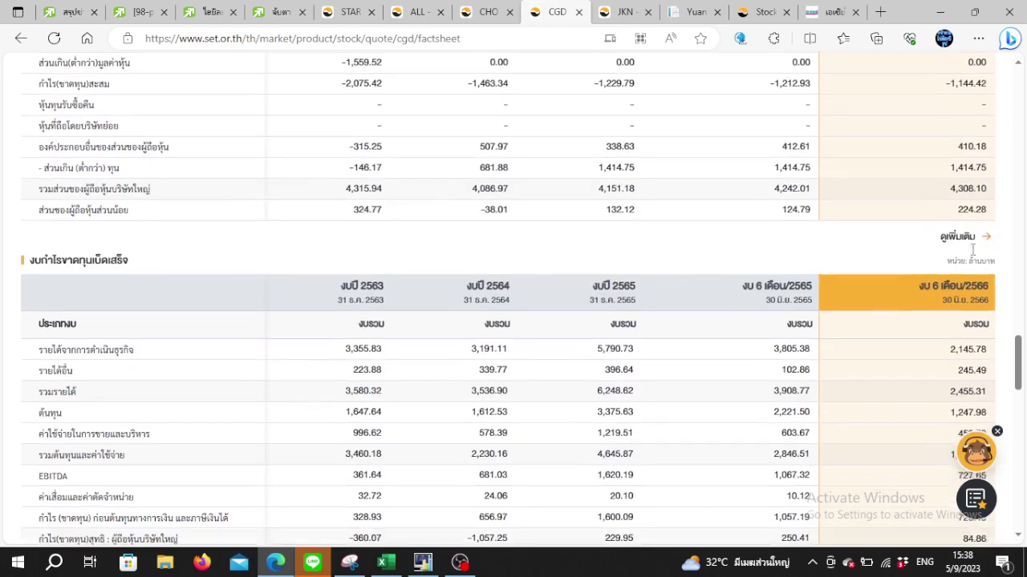
# Examine the liabilities, equity, financial ratios and cash cycle in the CGD factsheet.
pyautogui.scroll(-1, 973, 250)
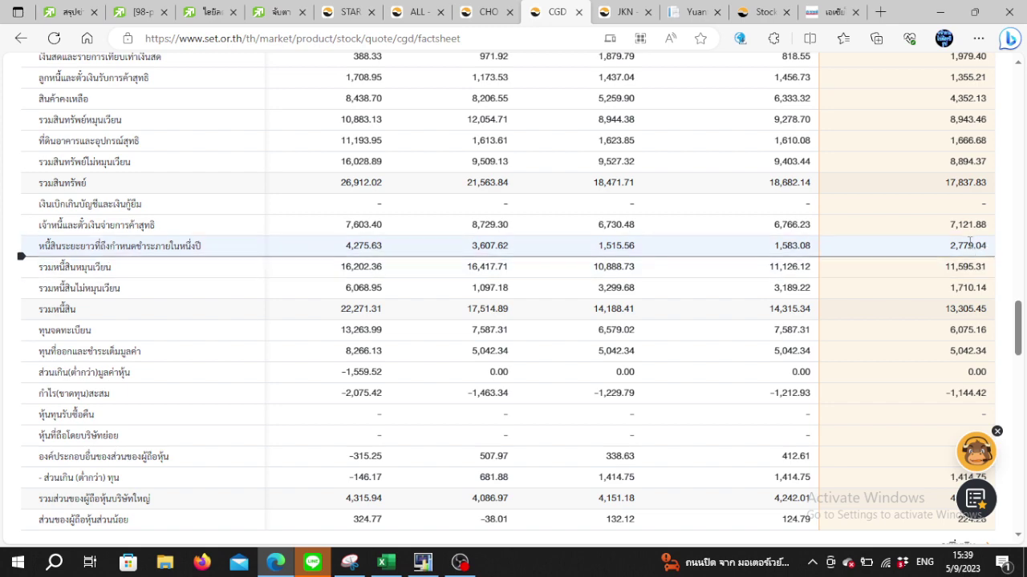
pyautogui.scroll(-1, 978, 254)
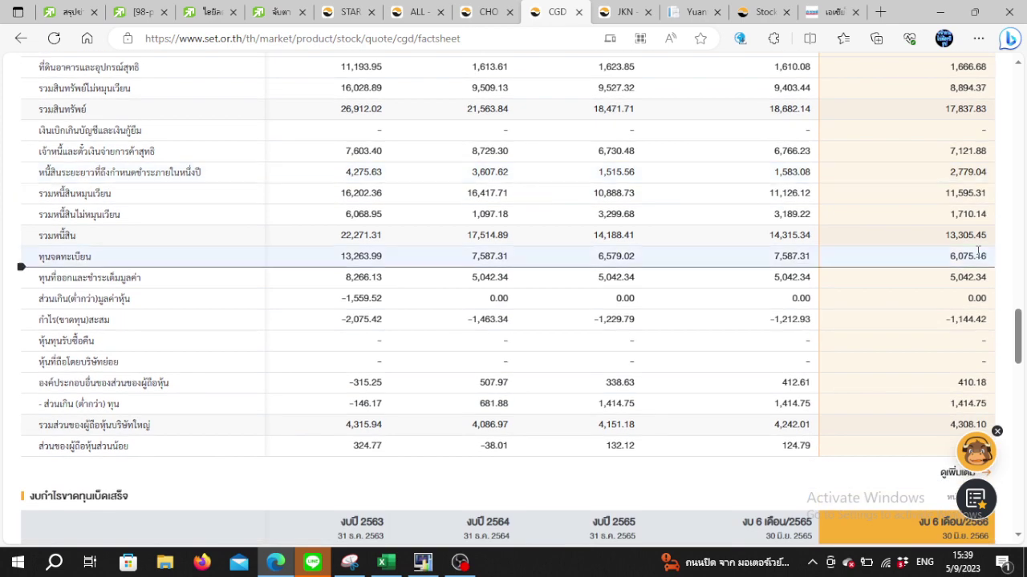
pyautogui.scroll(-12, 704, 144)
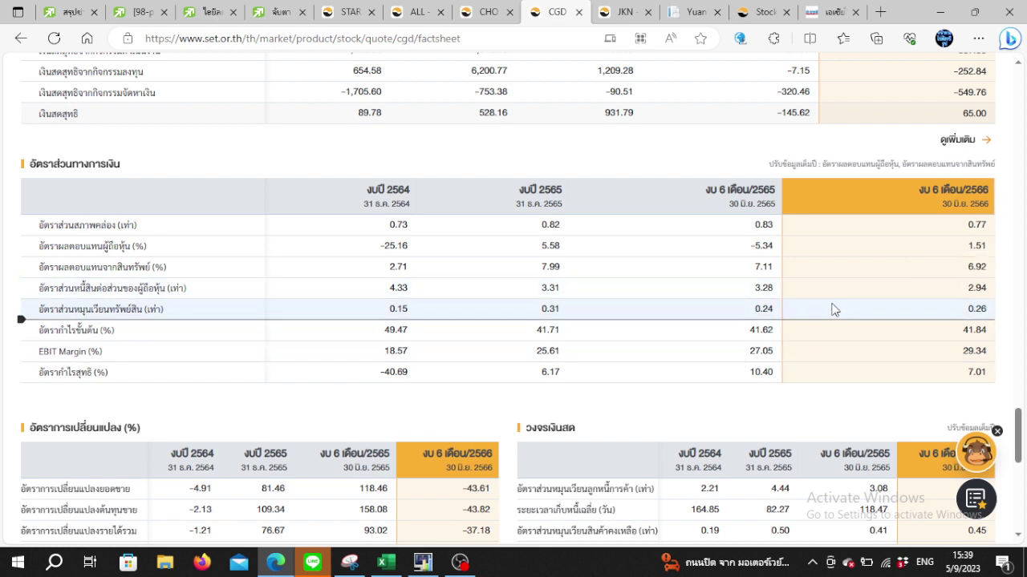
pyautogui.click(629, 12)
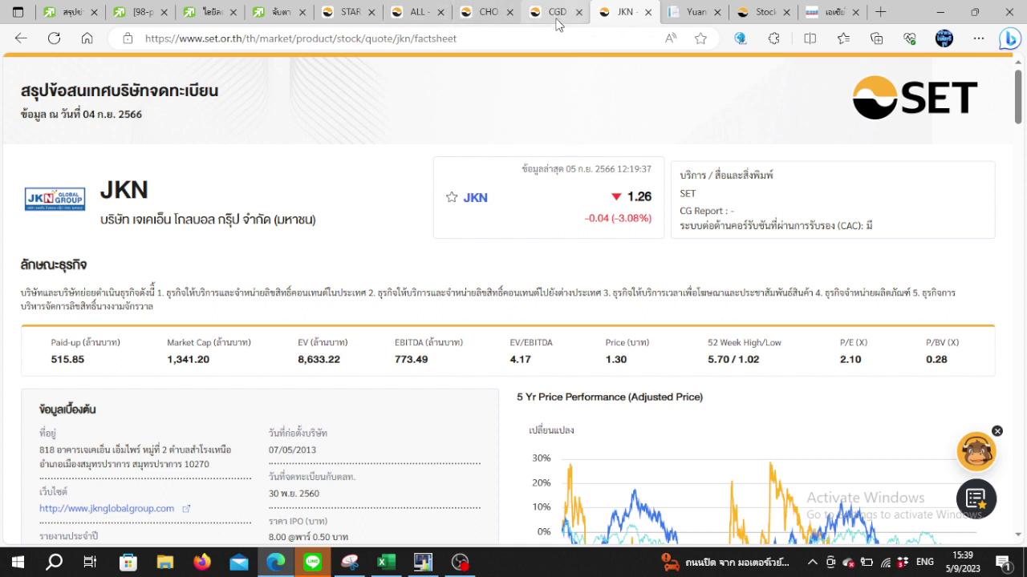
pyautogui.moveTo(557, 24)
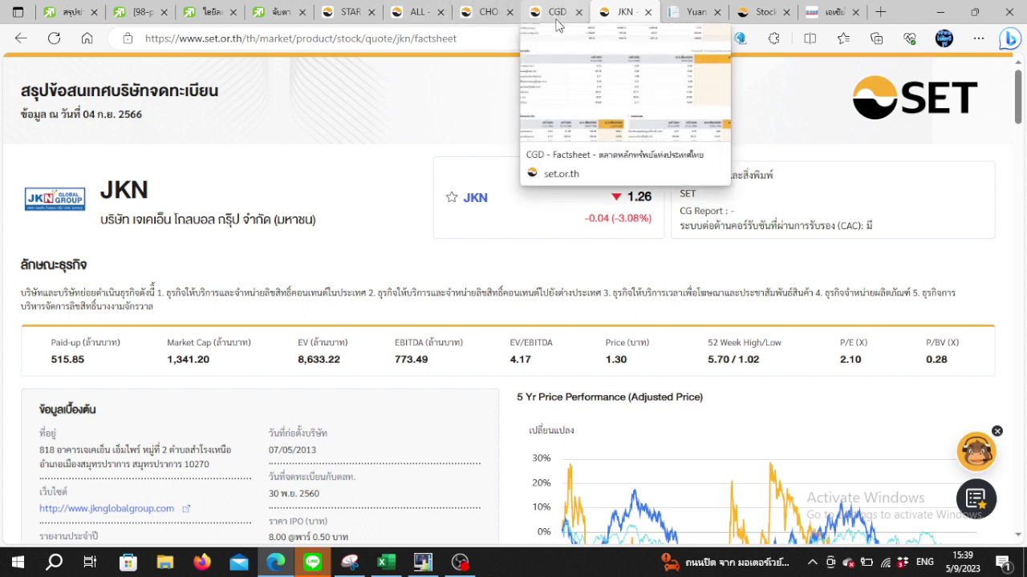
pyautogui.click(557, 23)
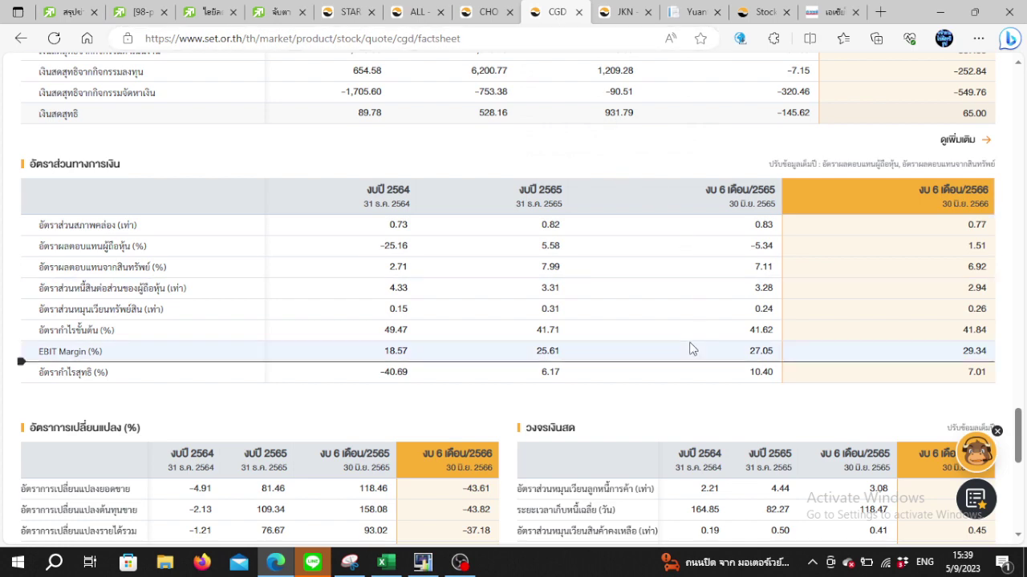
pyautogui.scroll(-4, 690, 348)
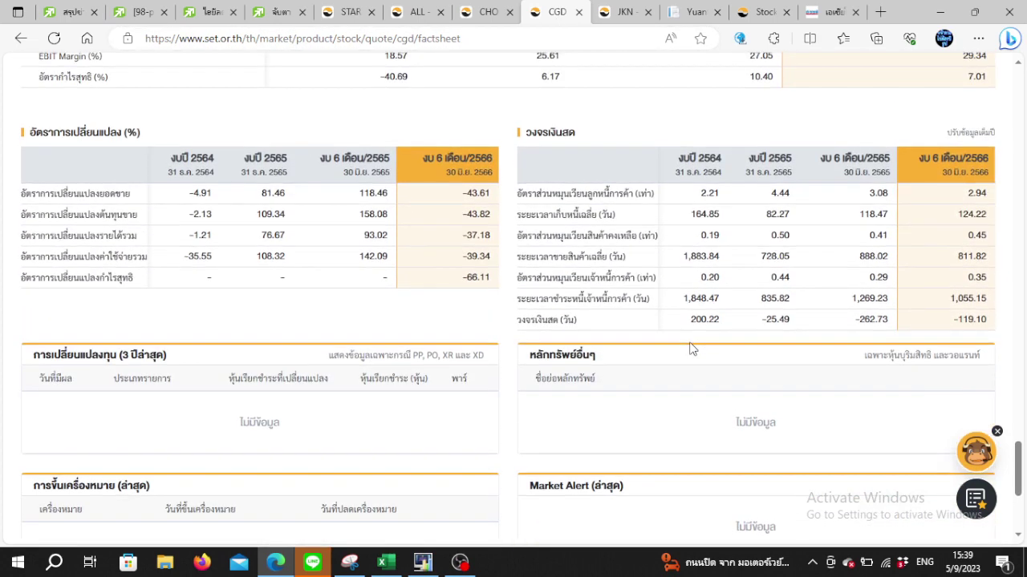
pyautogui.scroll(3, 689, 345)
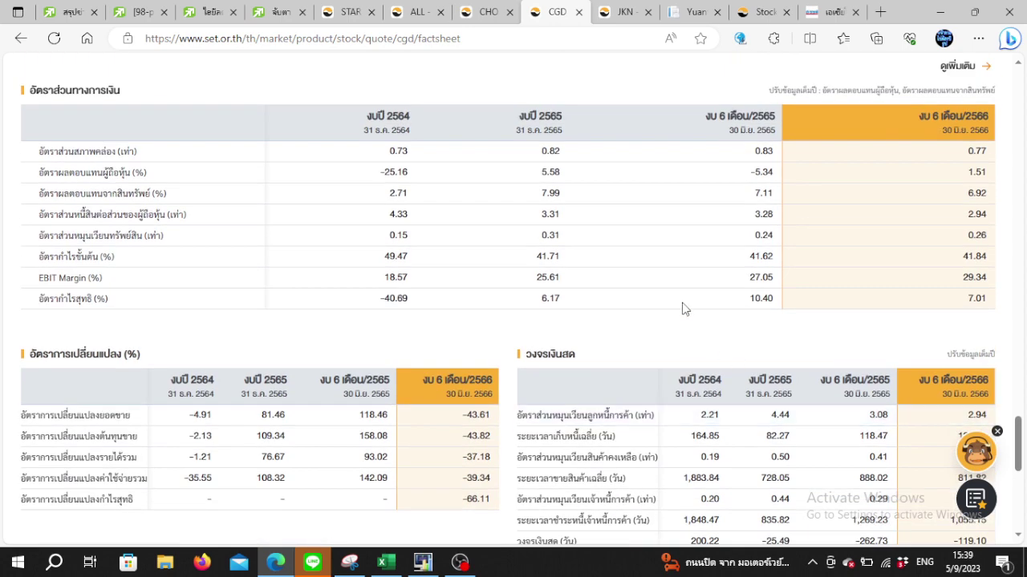
# Switch to the JKN factsheet and compare trade receivables for 2563 and the first six months of 2566 in the balance sheet.
pyautogui.click(627, 12)
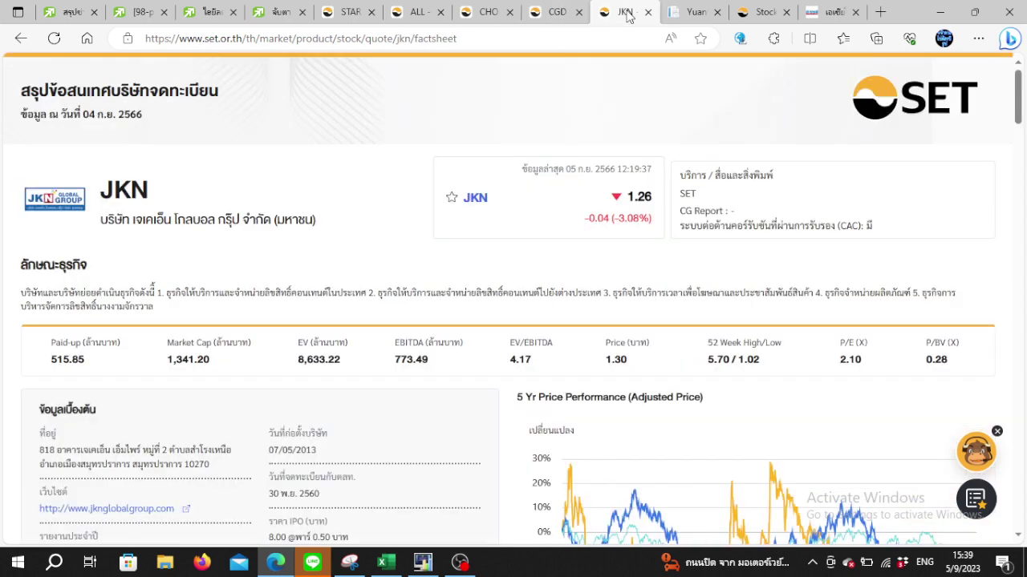
pyautogui.scroll(-2, 672, 254)
pyautogui.scroll(-3, 672, 254)
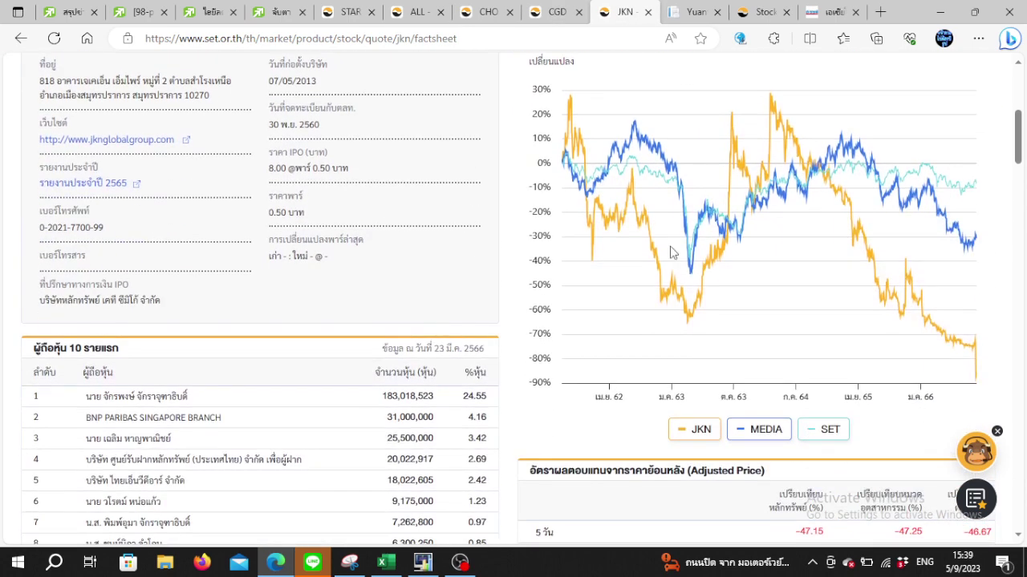
pyautogui.scroll(-10, 529, 285)
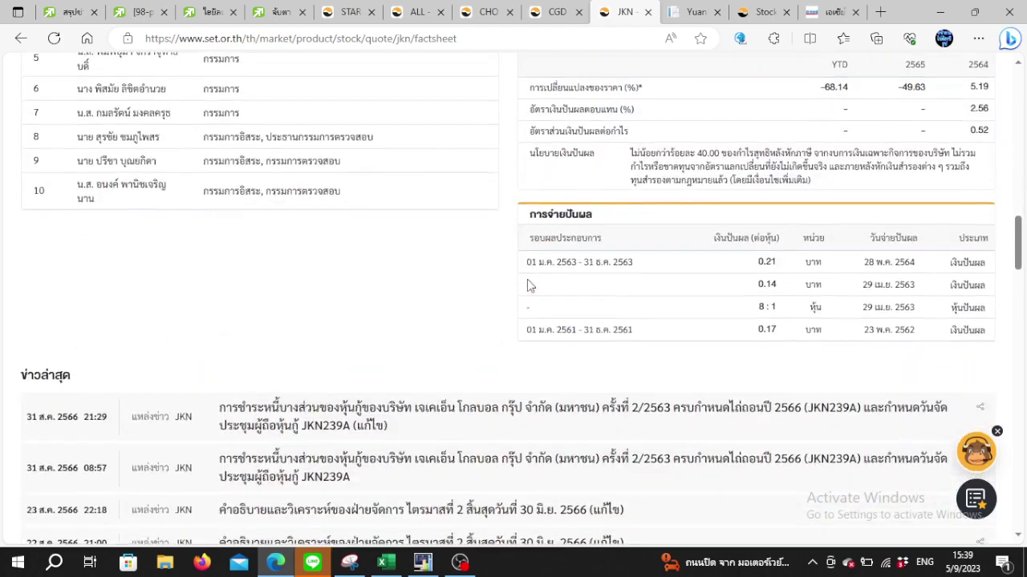
pyautogui.scroll(-6, 528, 286)
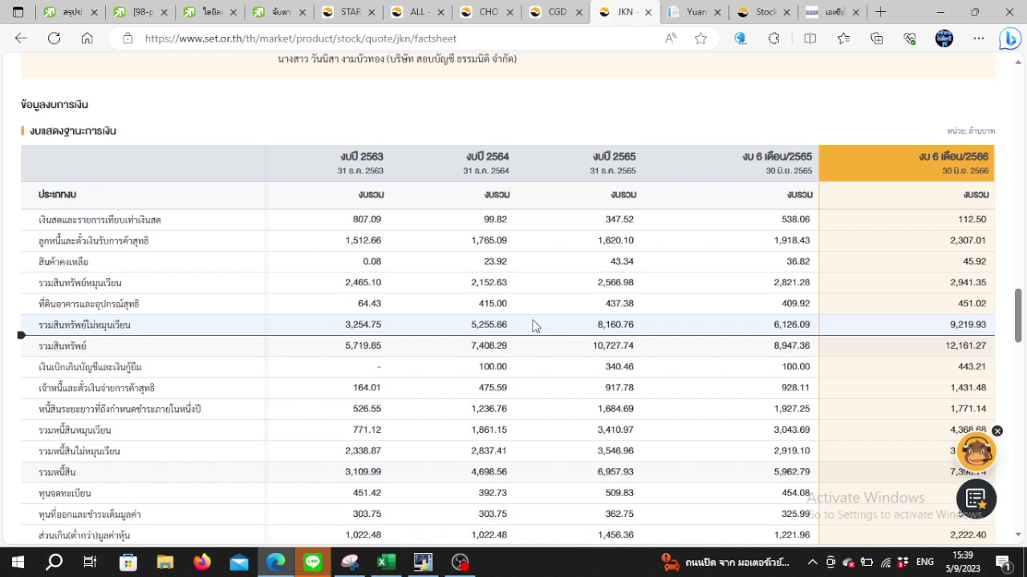
pyautogui.doubleClick(363, 239)
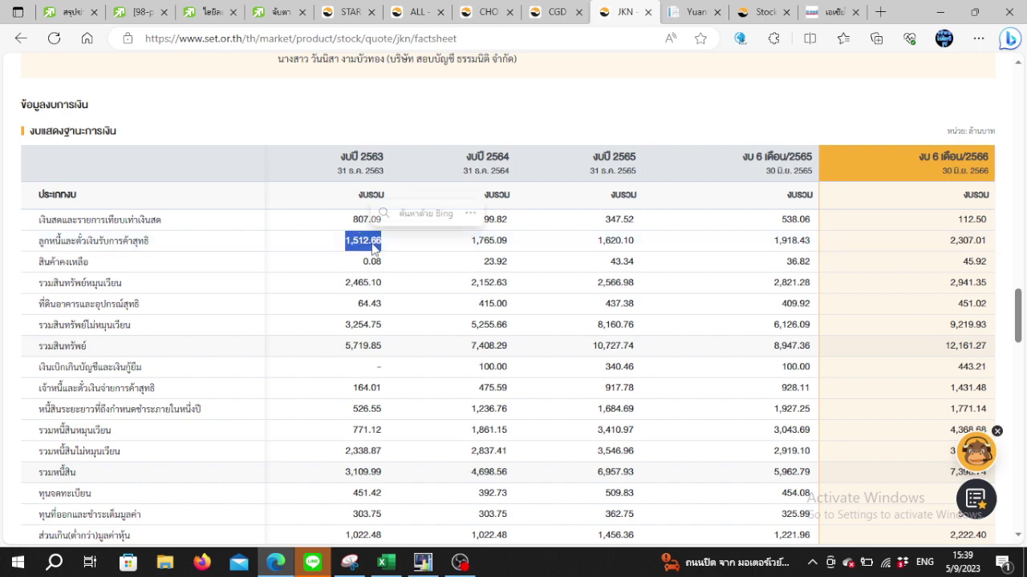
pyautogui.doubleClick(980, 241)
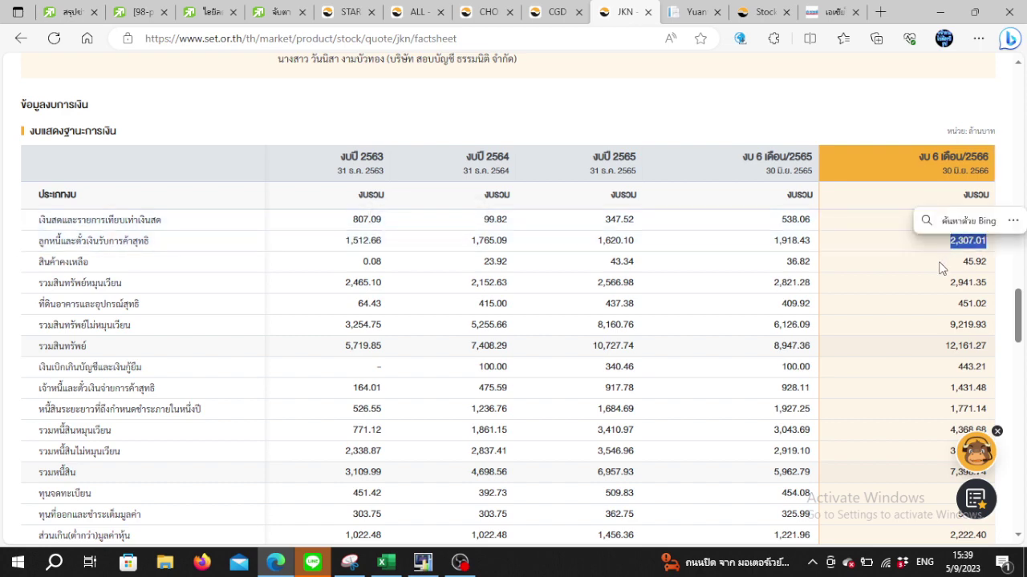
# Review JKN's income statement and highlight the total revenue for the first six months of 2566.
pyautogui.scroll(-9, 942, 268)
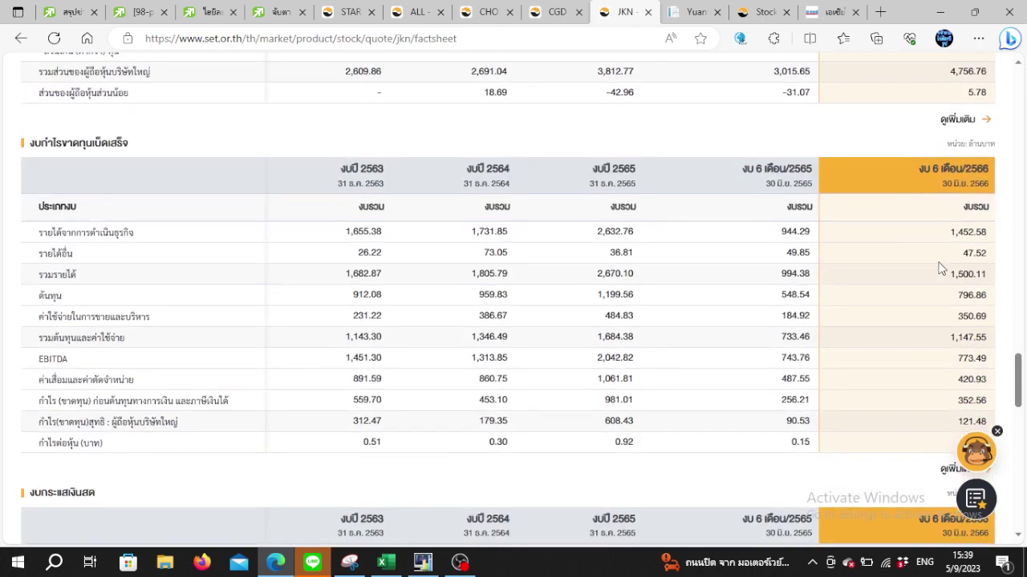
pyautogui.scroll(-4, 941, 267)
pyautogui.scroll(3, 941, 268)
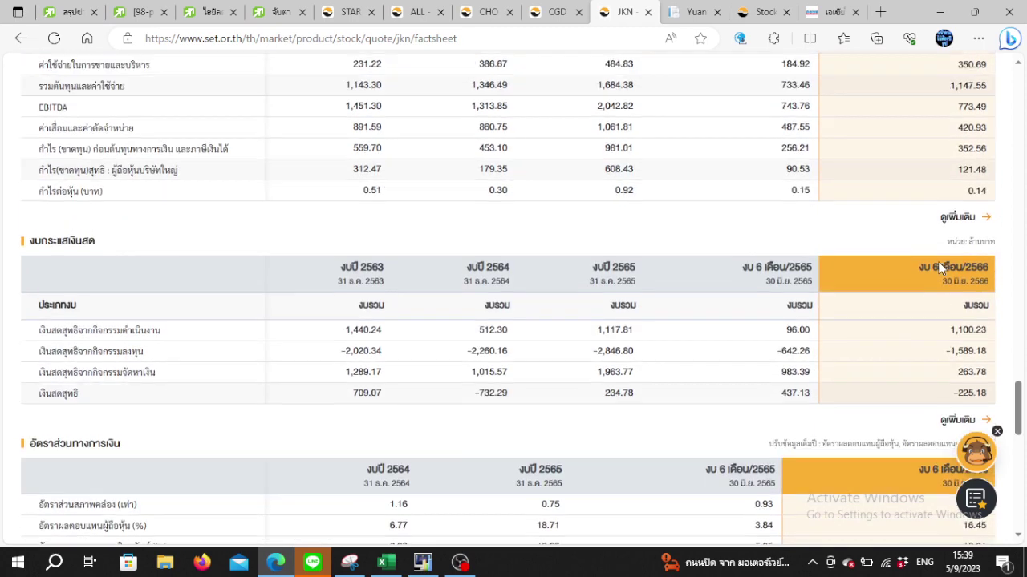
pyautogui.scroll(1, 941, 268)
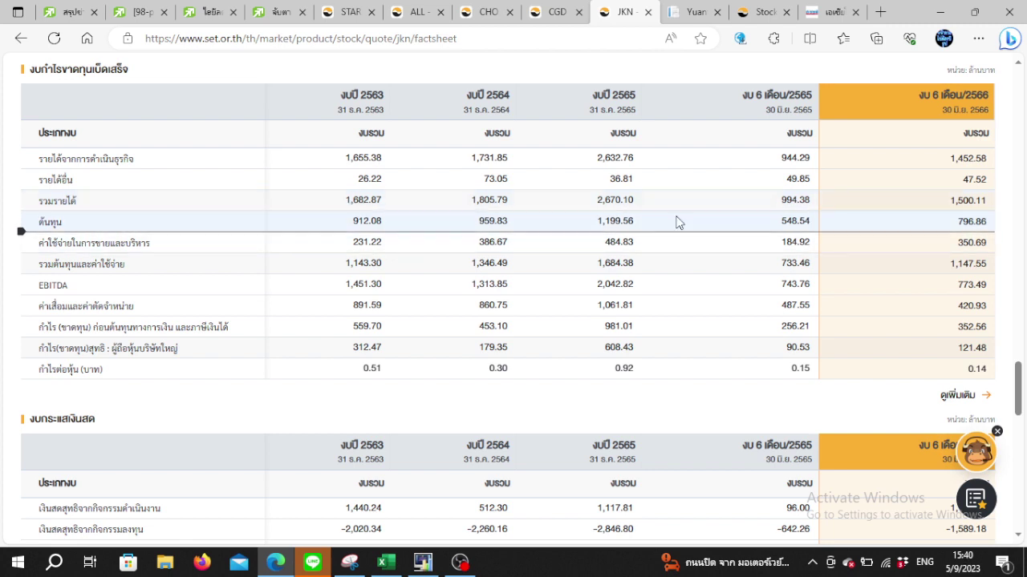
pyautogui.doubleClick(965, 207)
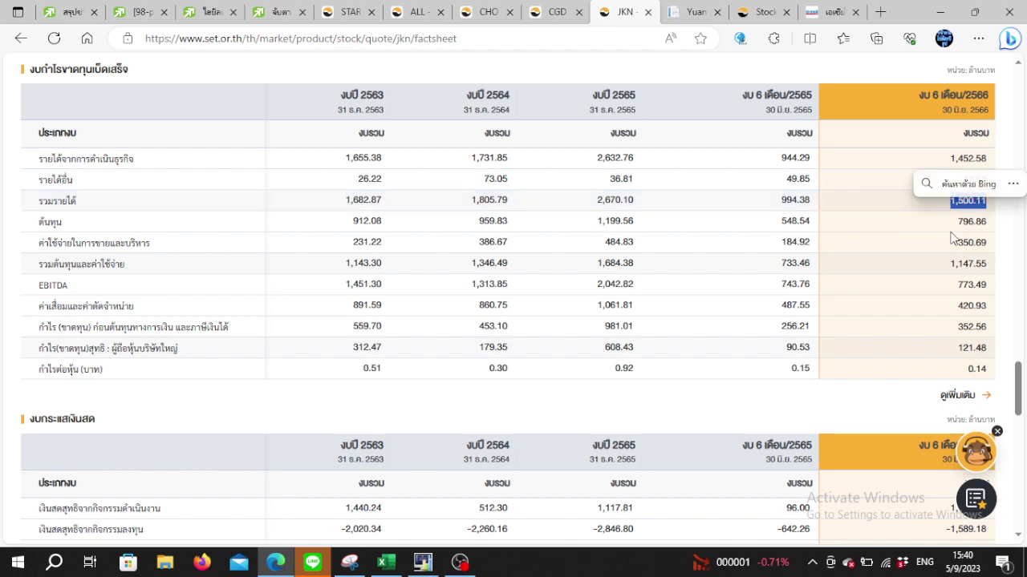
# Examine JKN's cash flow and financial ratios, focusing on asset turnover for the first six months of 2566.
pyautogui.scroll(-3, 952, 237)
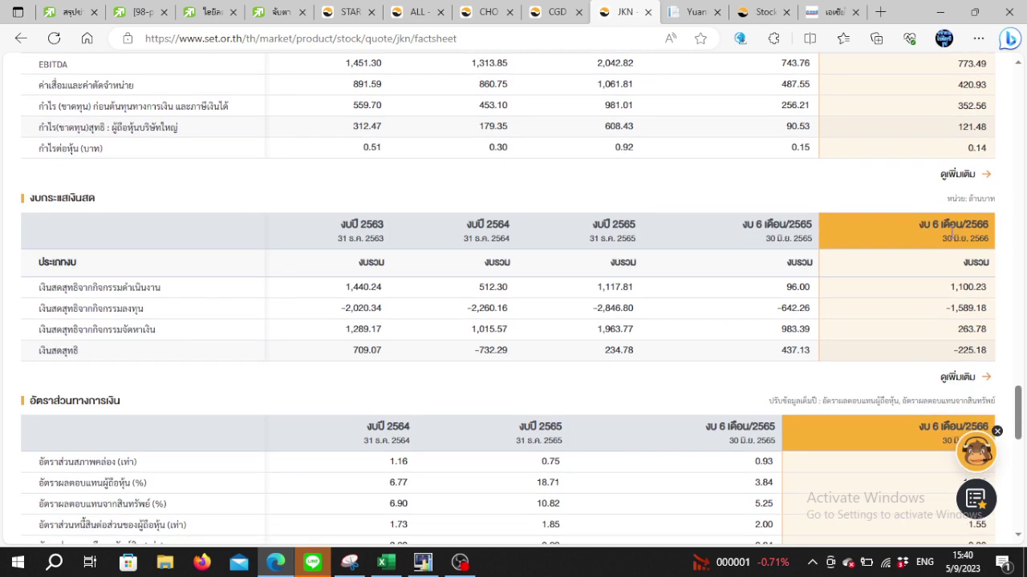
pyautogui.scroll(-4, 952, 237)
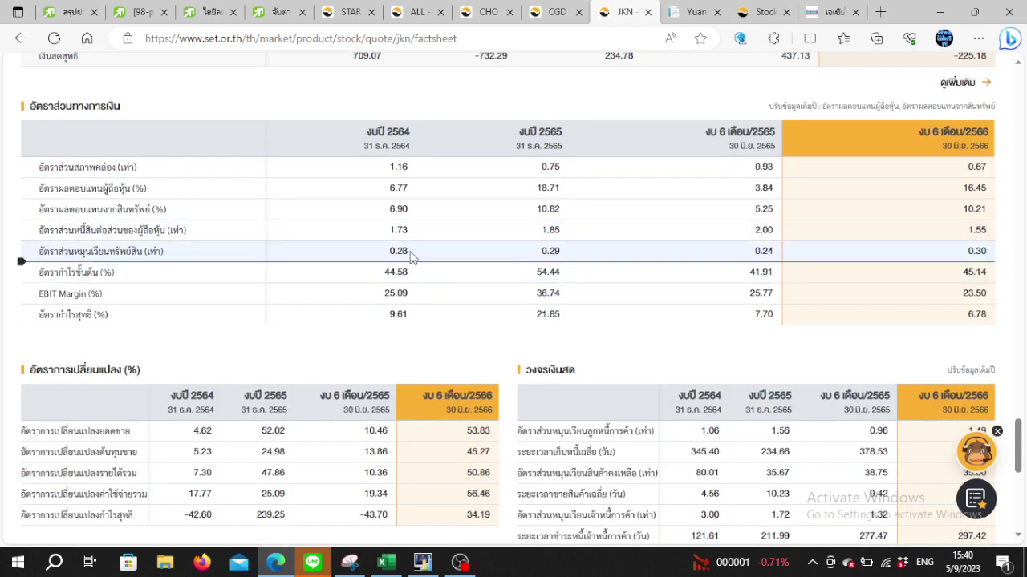
pyautogui.doubleClick(976, 251)
pyautogui.click(973, 271)
pyautogui.doubleClick(973, 251)
pyautogui.click(950, 275)
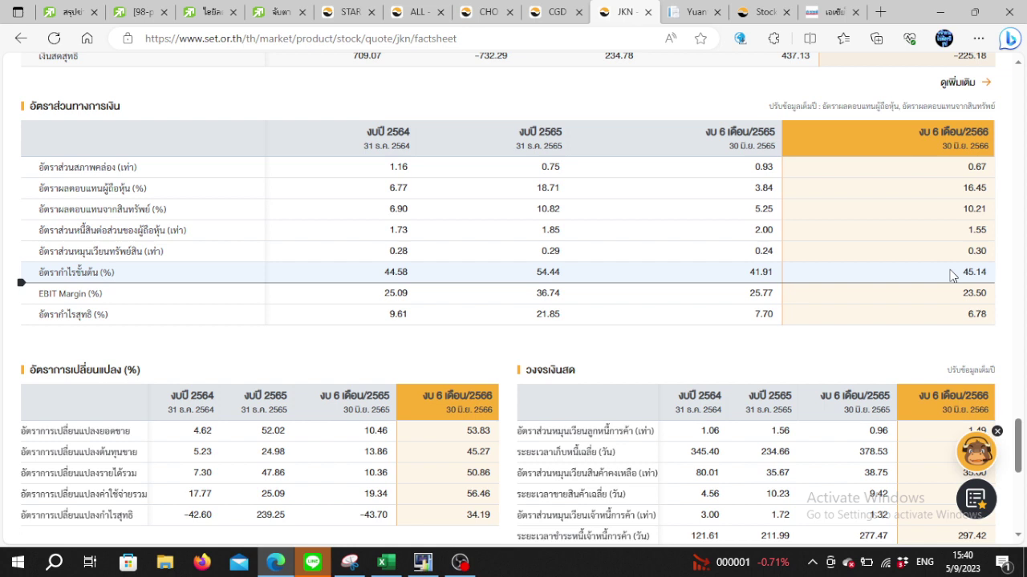
pyautogui.scroll(1, 951, 275)
pyautogui.scroll(-1, 951, 277)
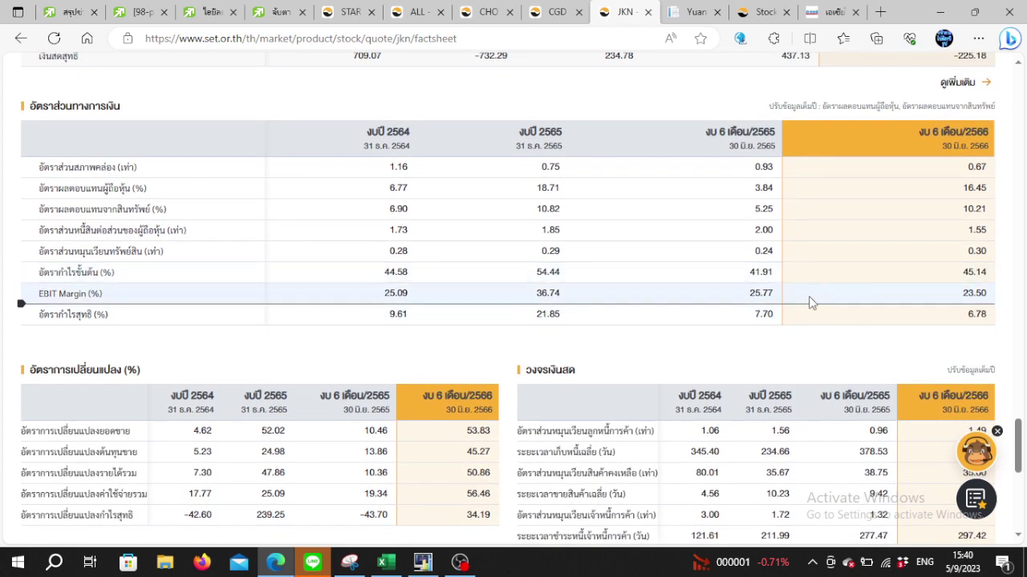
# Check JKN's growth rates and cash cycle tables against its financial ratios.
pyautogui.scroll(-4, 784, 285)
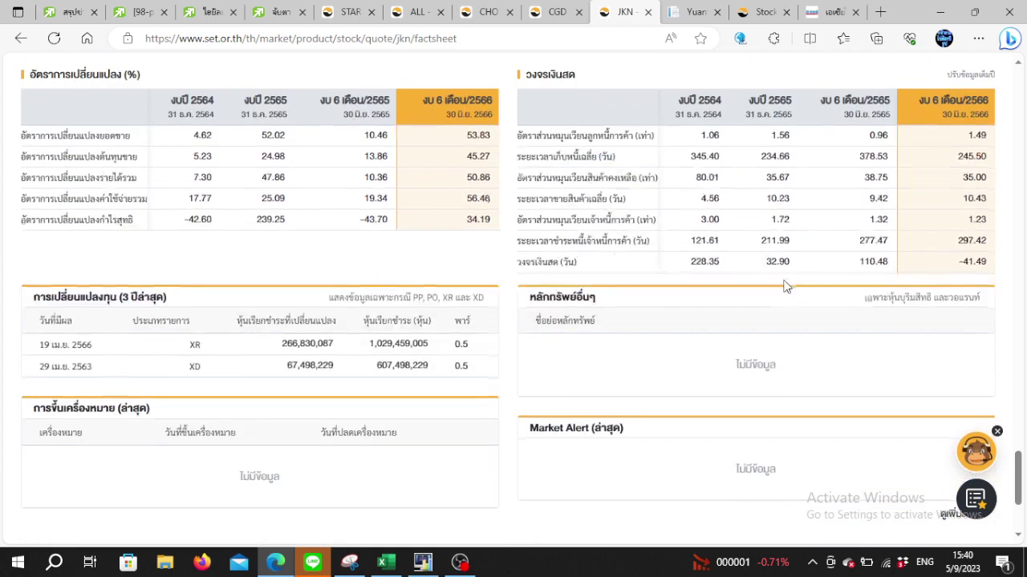
pyautogui.scroll(3, 948, 186)
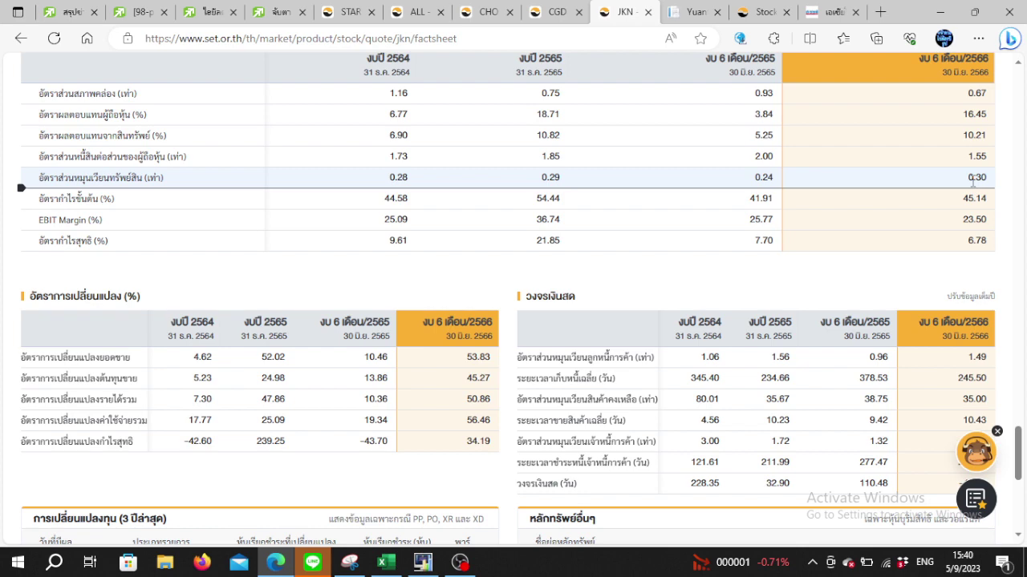
pyautogui.scroll(-1, 955, 186)
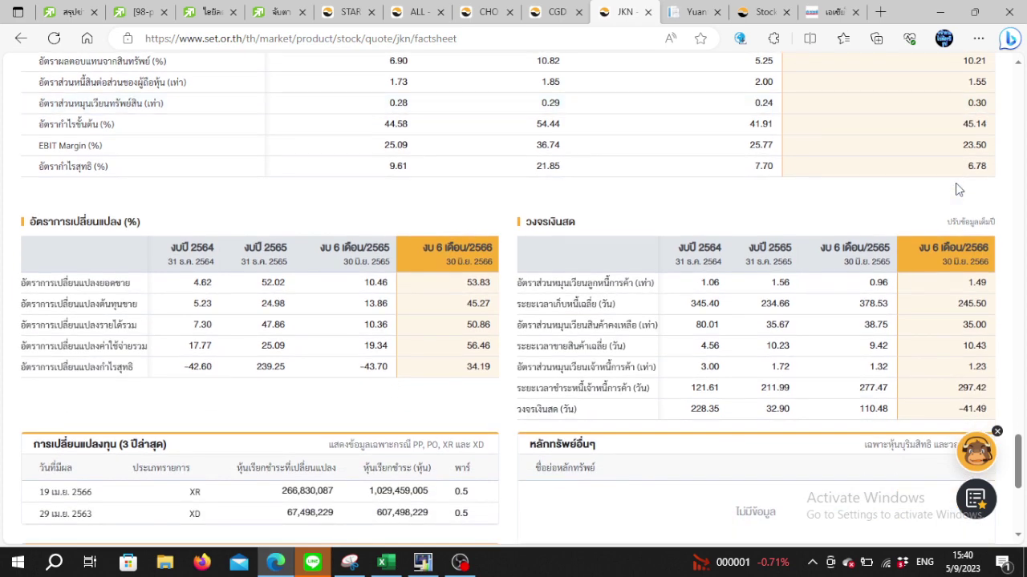
# Highlight JKN's depreciation and amortization for the first six months of 2566 and for full-year 2565 in the income statement.
pyautogui.scroll(4, 956, 189)
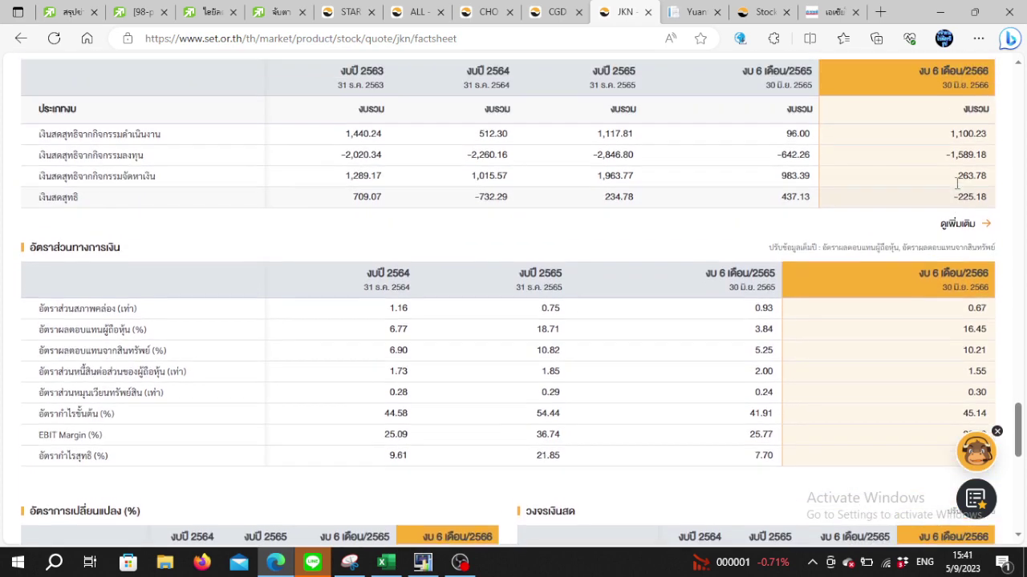
pyautogui.scroll(2, 1000, 199)
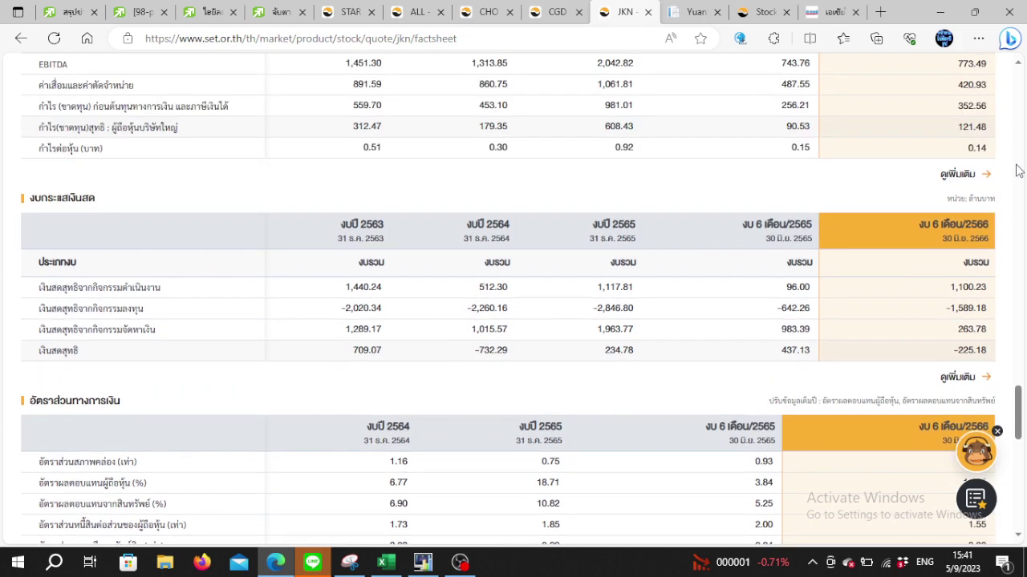
pyautogui.scroll(1, 1017, 171)
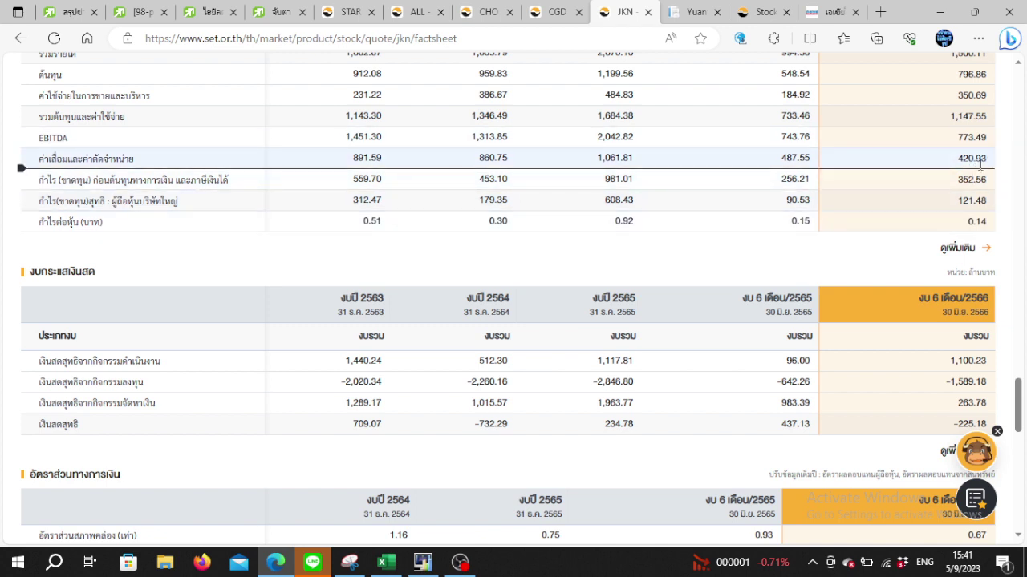
pyautogui.scroll(1, 980, 161)
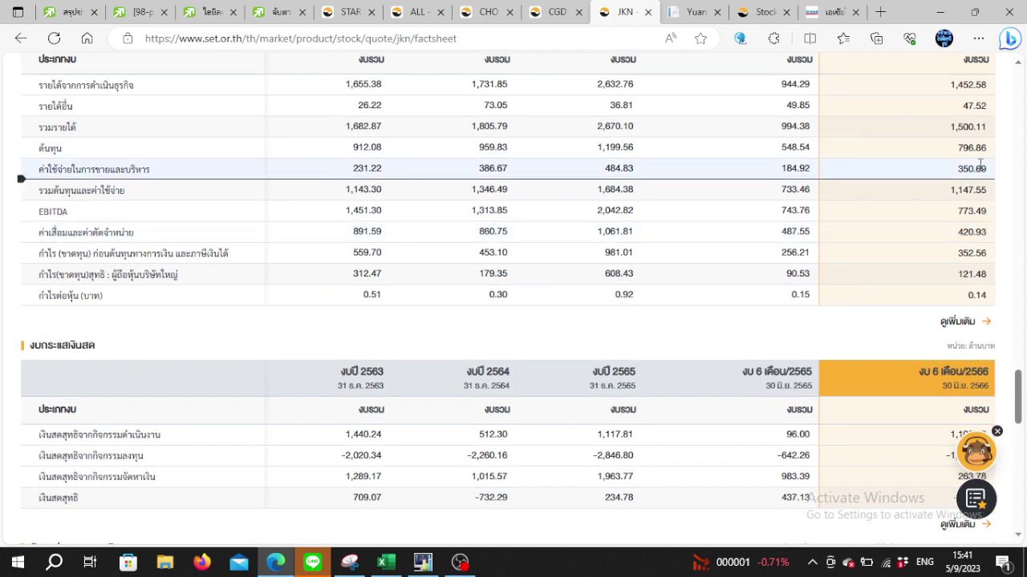
pyautogui.doubleClick(971, 232)
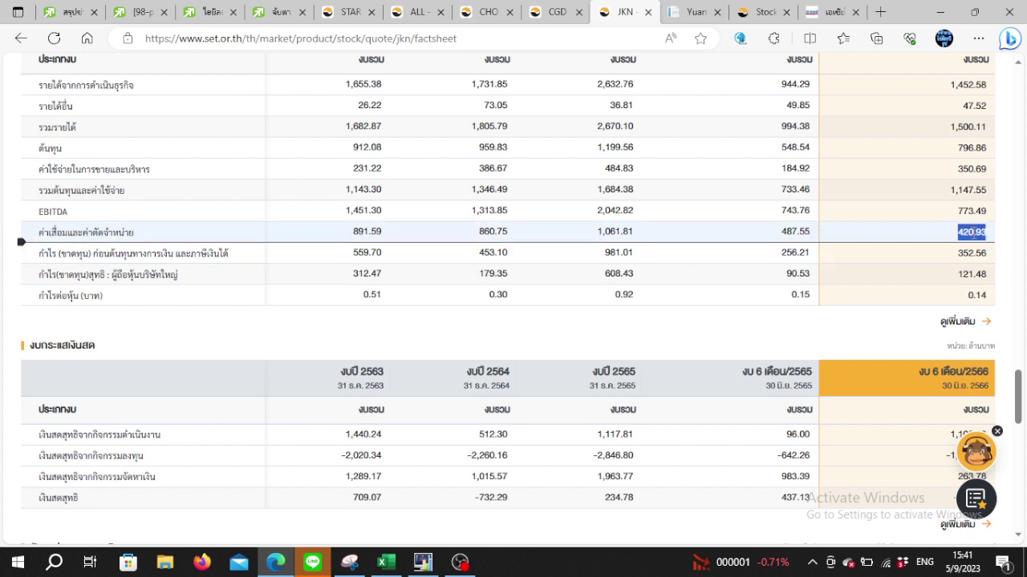
pyautogui.doubleClick(618, 233)
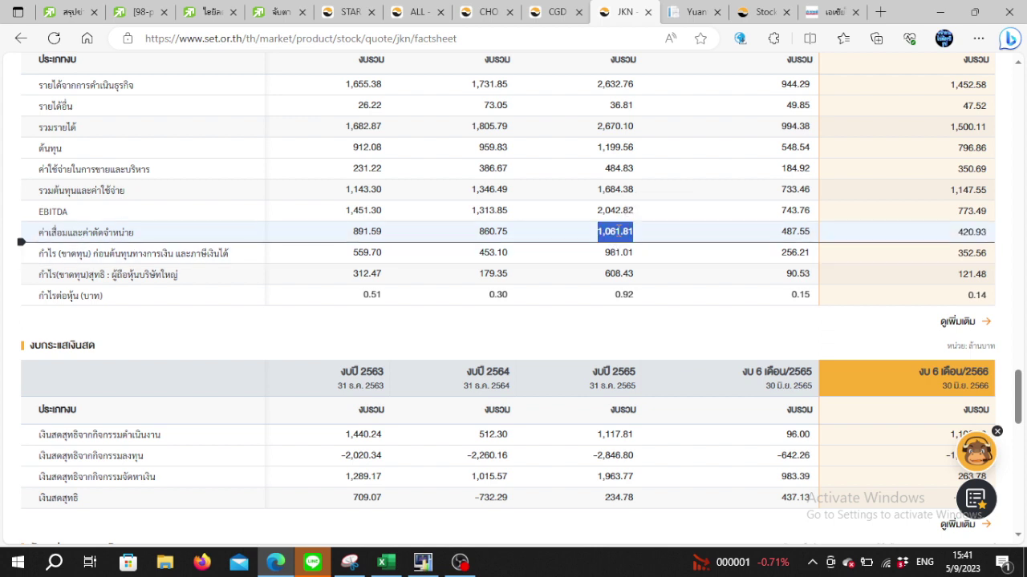
pyautogui.doubleClick(617, 232)
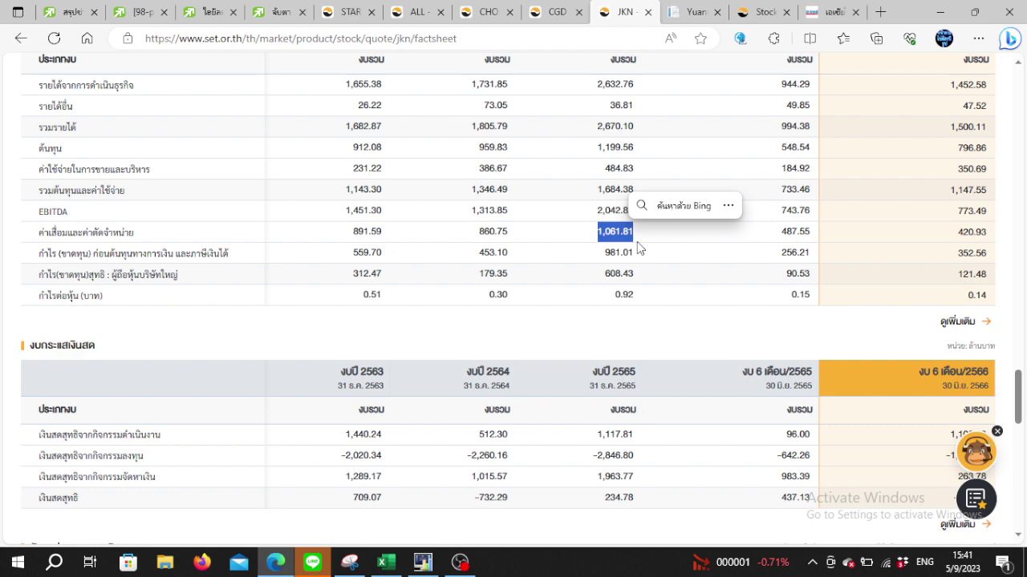
# Return to JKN's balance sheet and highlight total non-current assets for 2565.
pyautogui.scroll(3, 638, 247)
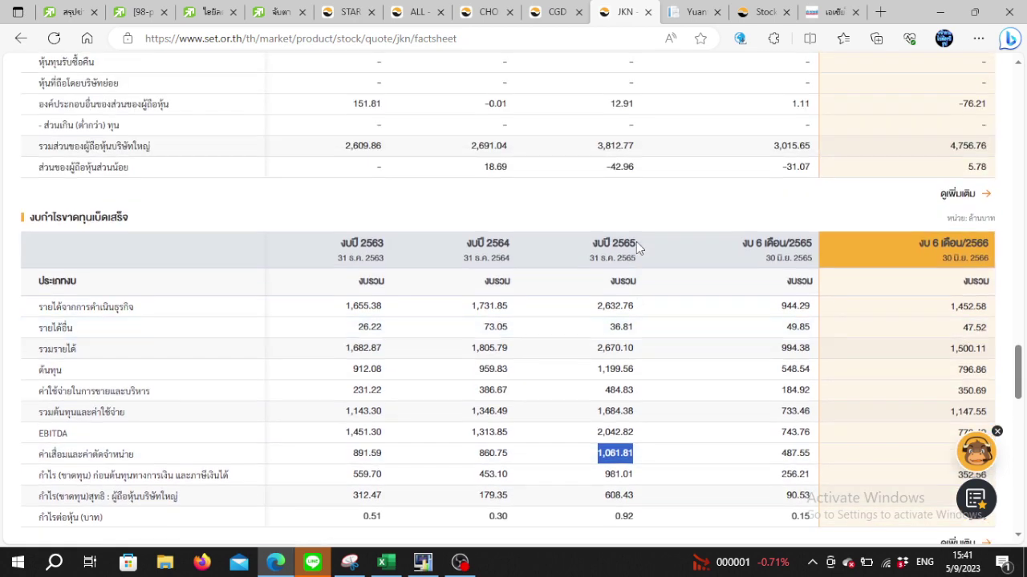
pyautogui.scroll(6, 636, 242)
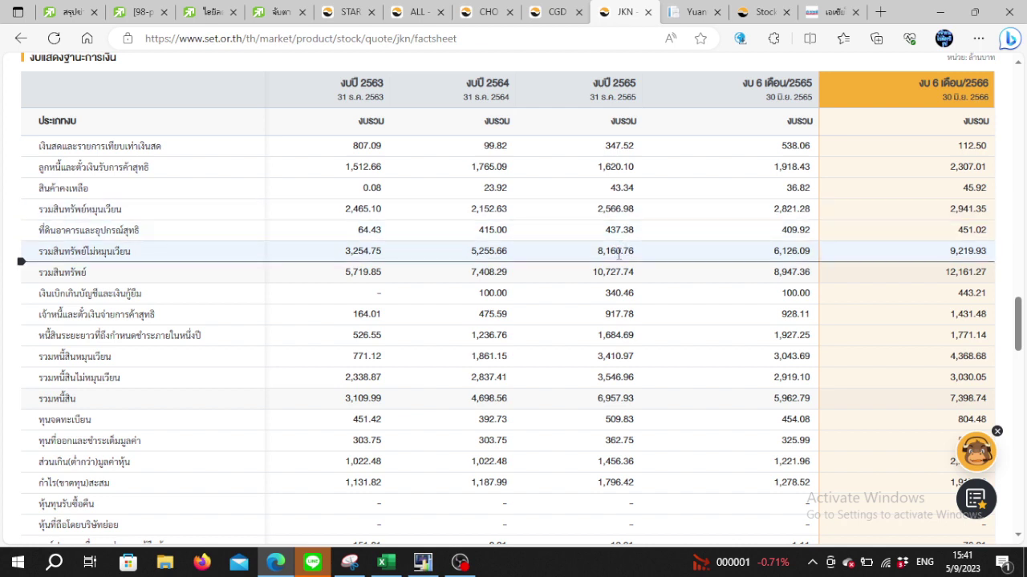
pyautogui.doubleClick(618, 251)
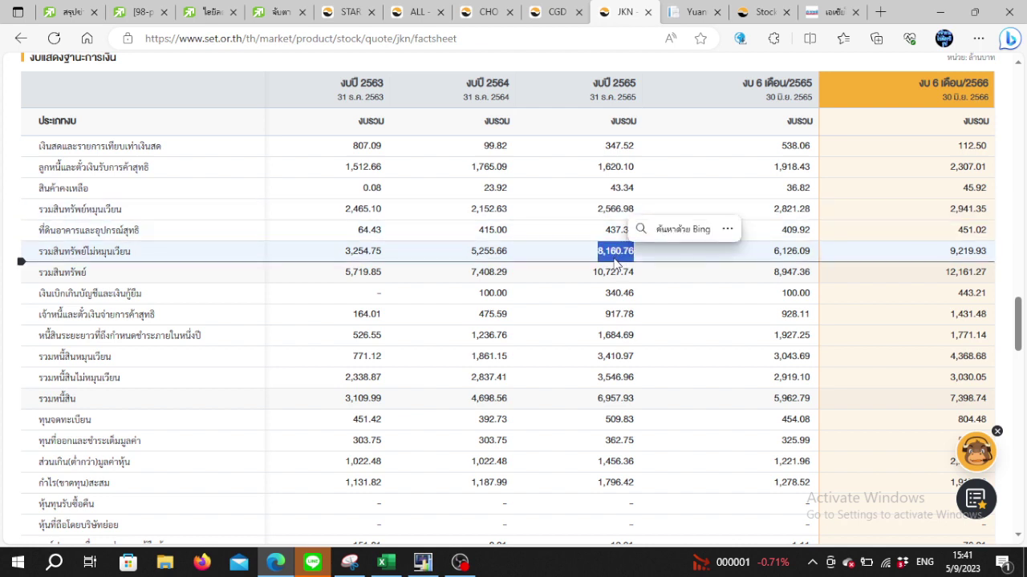
# Highlight JKN's net operating cash flow for 2565 and for 2563 in the cash flow statement.
pyautogui.scroll(-9, 615, 261)
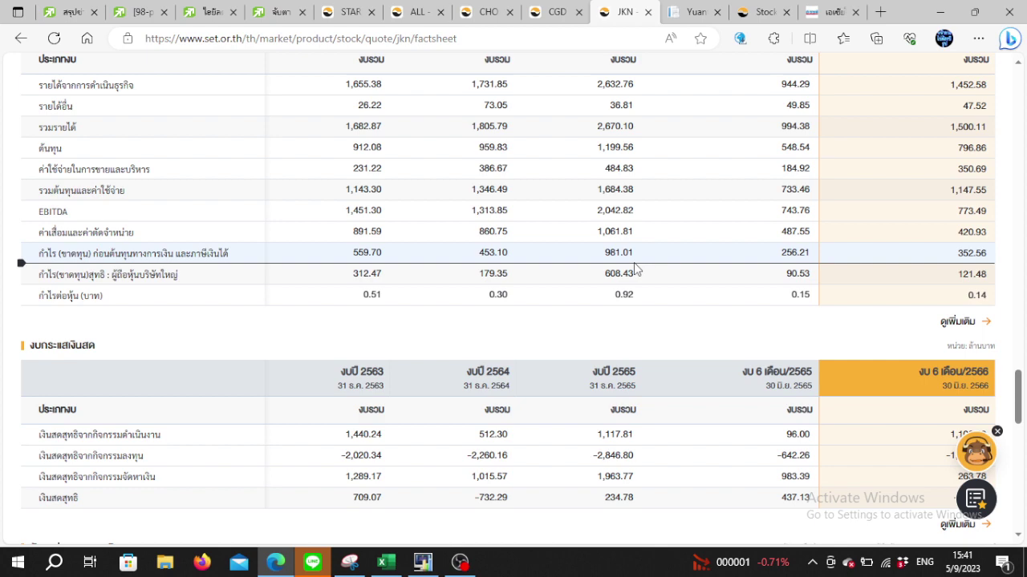
pyautogui.scroll(-2, 677, 321)
pyautogui.scroll(2, 676, 319)
pyautogui.scroll(-2, 614, 257)
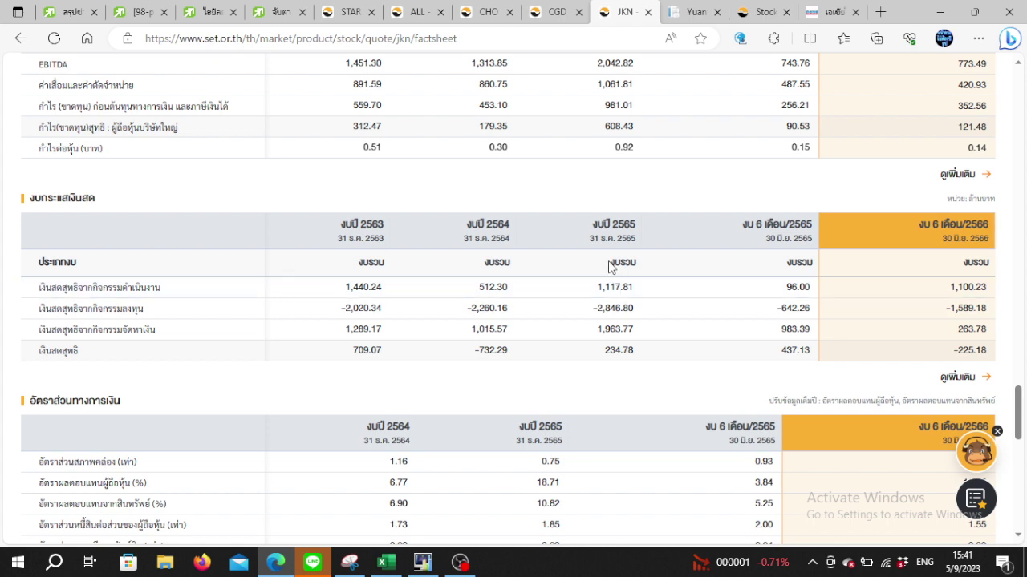
pyautogui.doubleClick(620, 290)
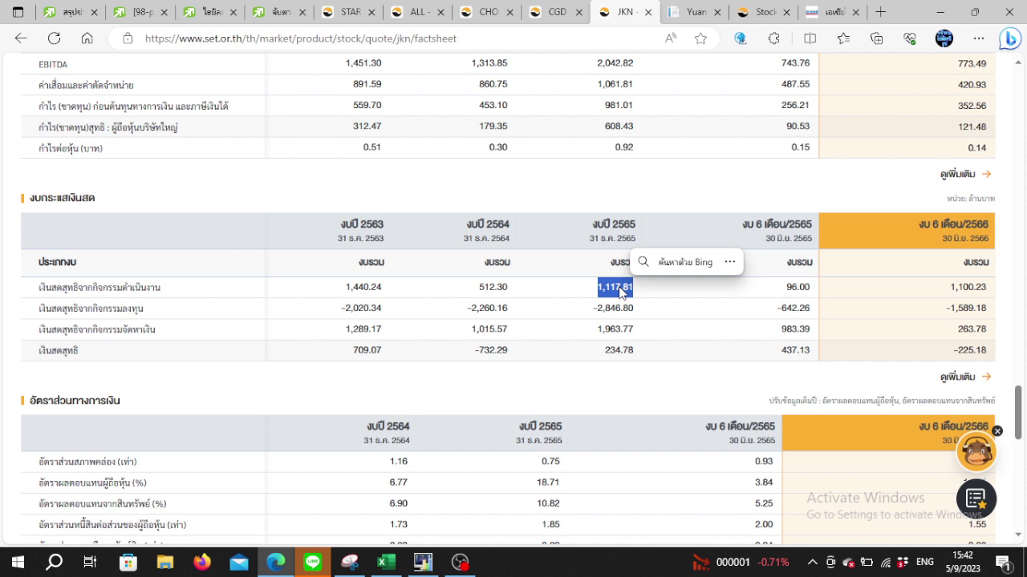
pyautogui.click(357, 292)
pyautogui.doubleClick(357, 292)
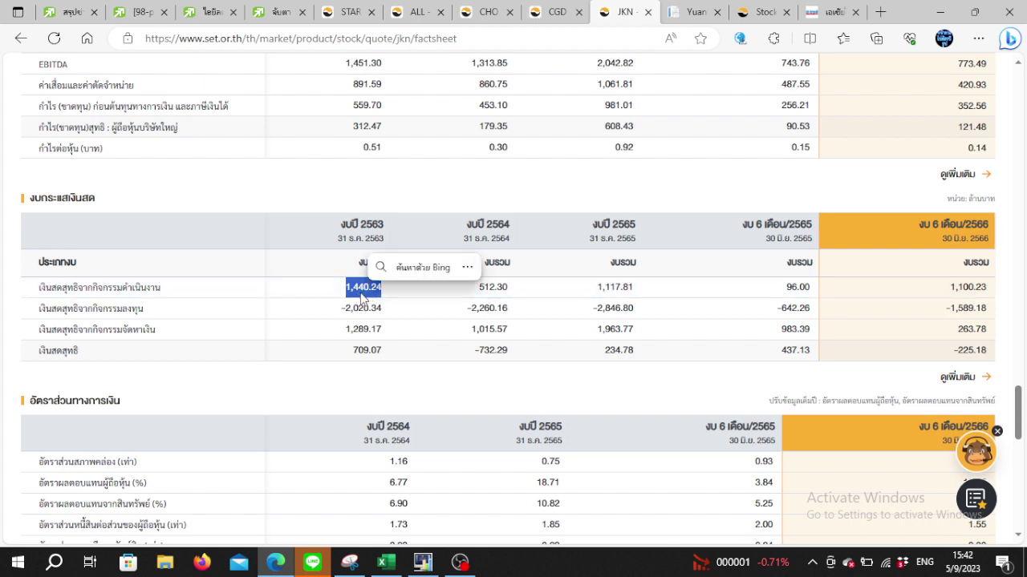
# Compare JKN's investing cash flow for 2563, 2565 and the first six months of 2566, and dismiss the re-login notice.
pyautogui.doubleClick(367, 309)
pyautogui.click(523, 290)
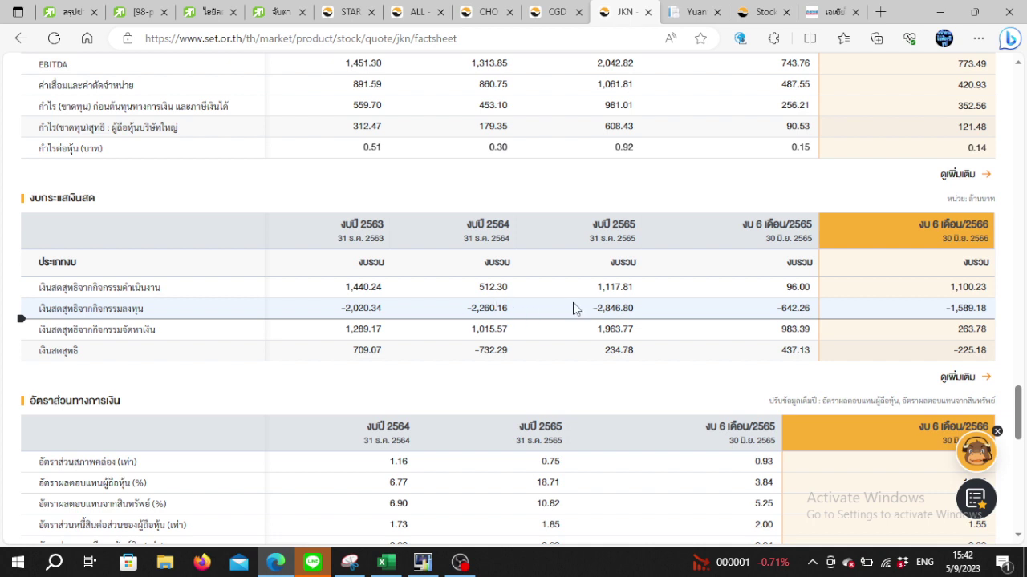
pyautogui.doubleClick(618, 286)
pyautogui.doubleClick(626, 309)
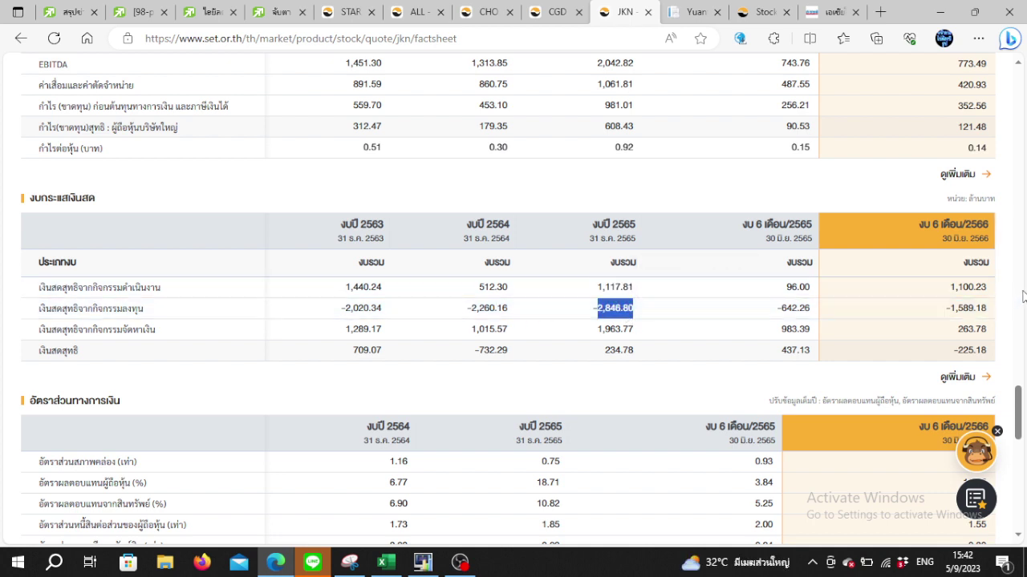
pyautogui.doubleClick(967, 308)
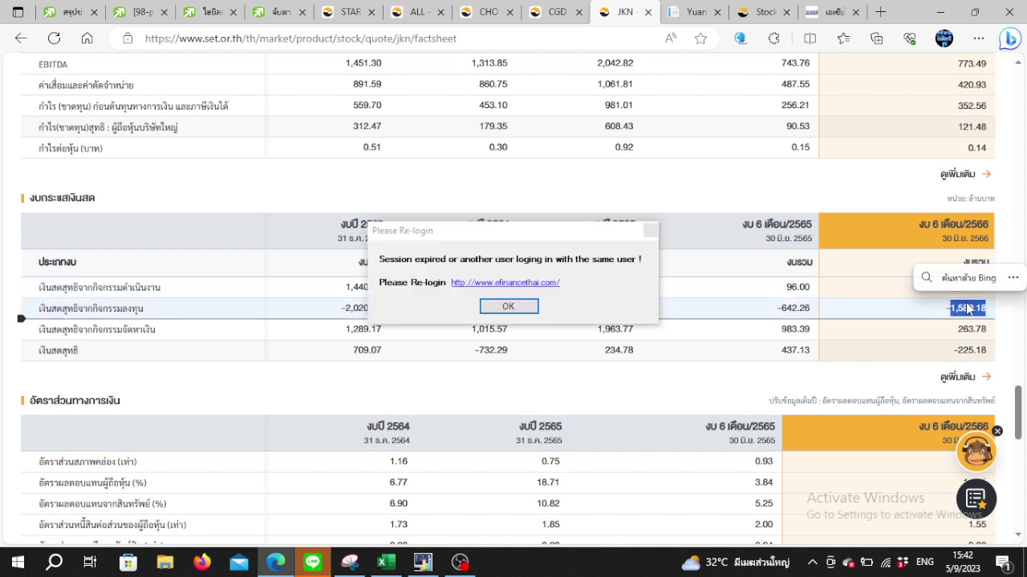
pyautogui.click(650, 230)
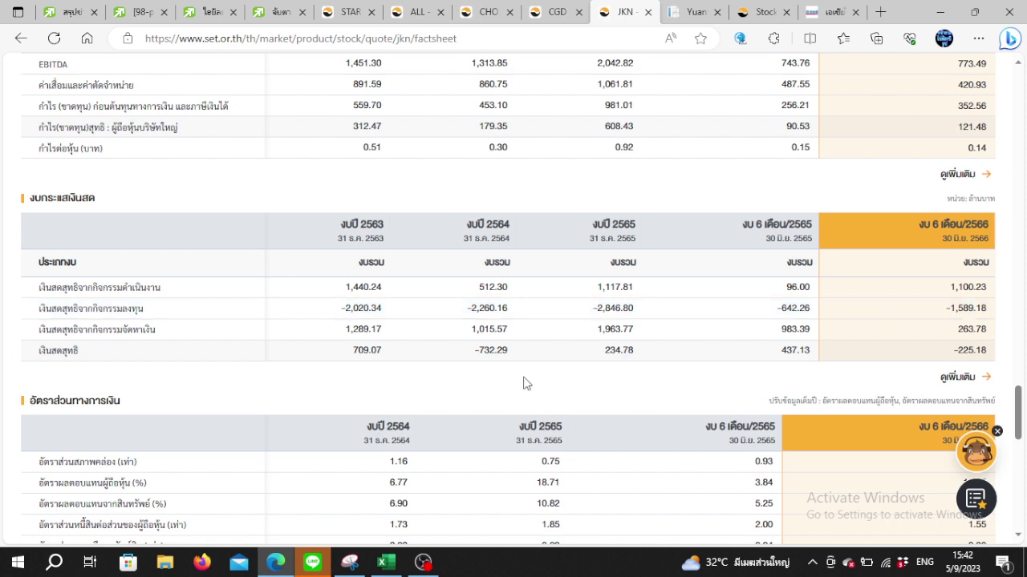
# Highlight JKN's net financing cash flow for 2563, 2564 and 2565.
pyautogui.doubleClick(362, 331)
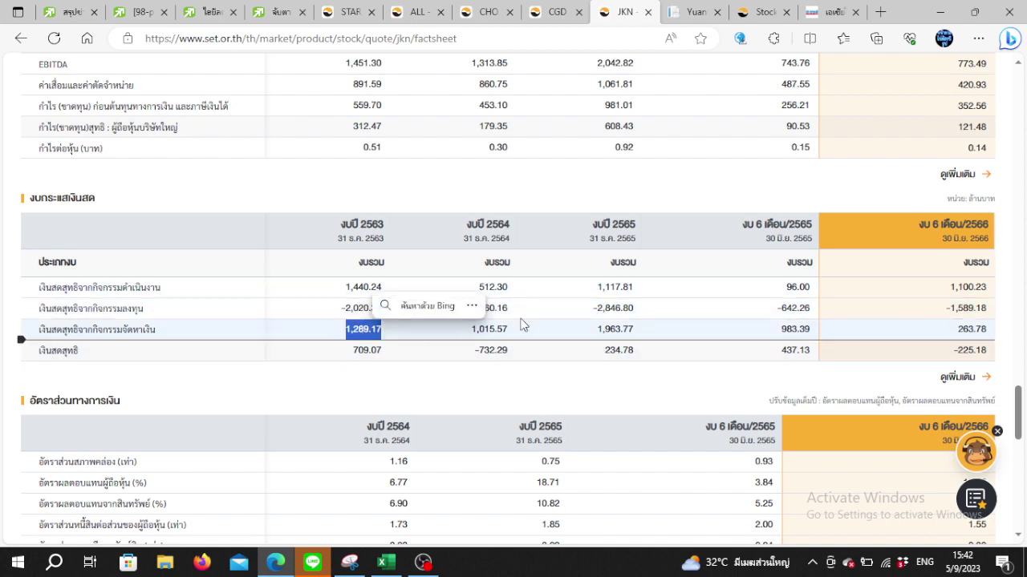
pyautogui.doubleClick(489, 329)
pyautogui.doubleClick(615, 329)
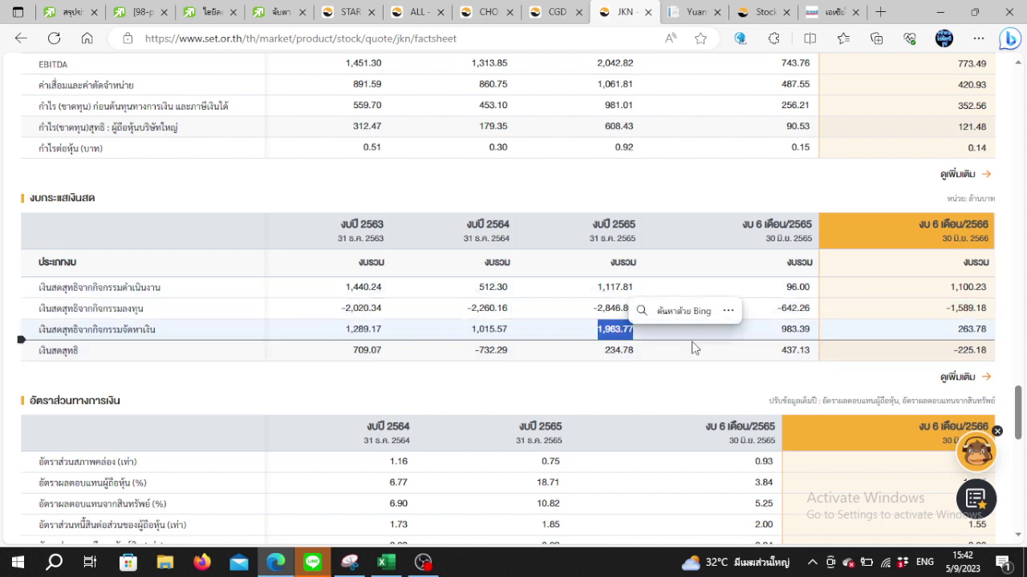
pyautogui.doubleClick(376, 327)
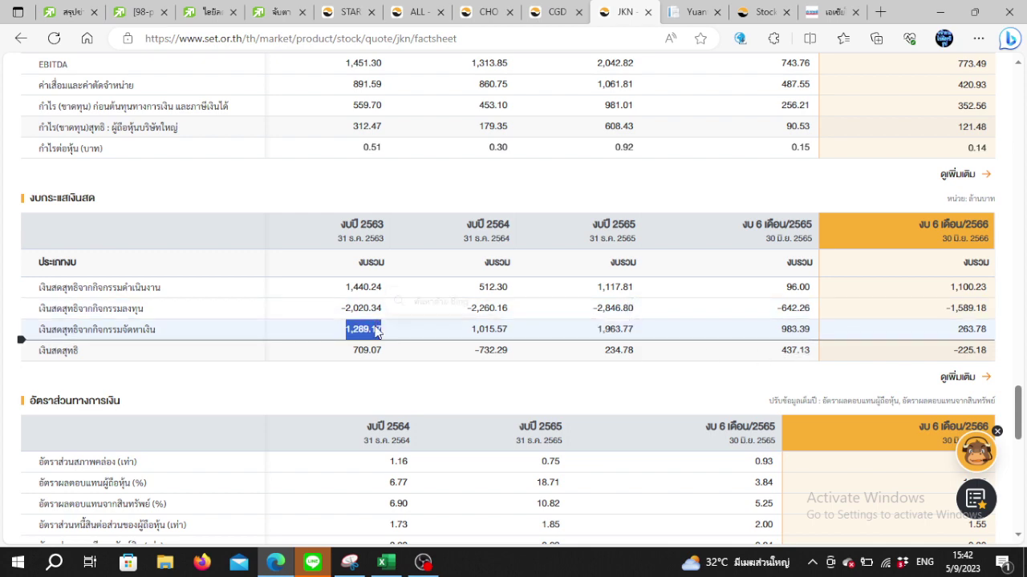
# Highlight JKN's total liabilities for 2563 and for the first six months of 2566 in the balance sheet.
pyautogui.scroll(10, 377, 330)
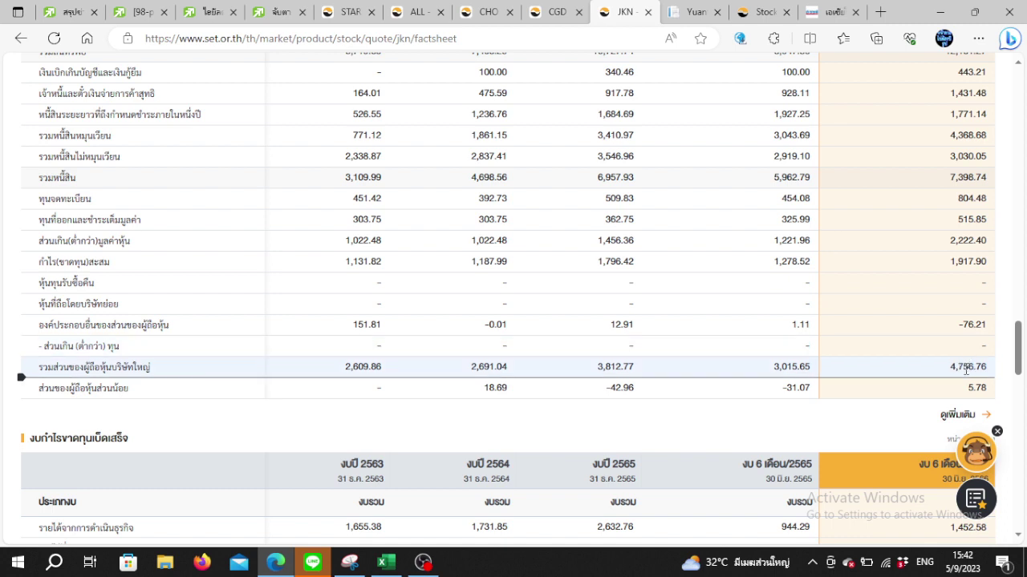
pyautogui.doubleClick(362, 178)
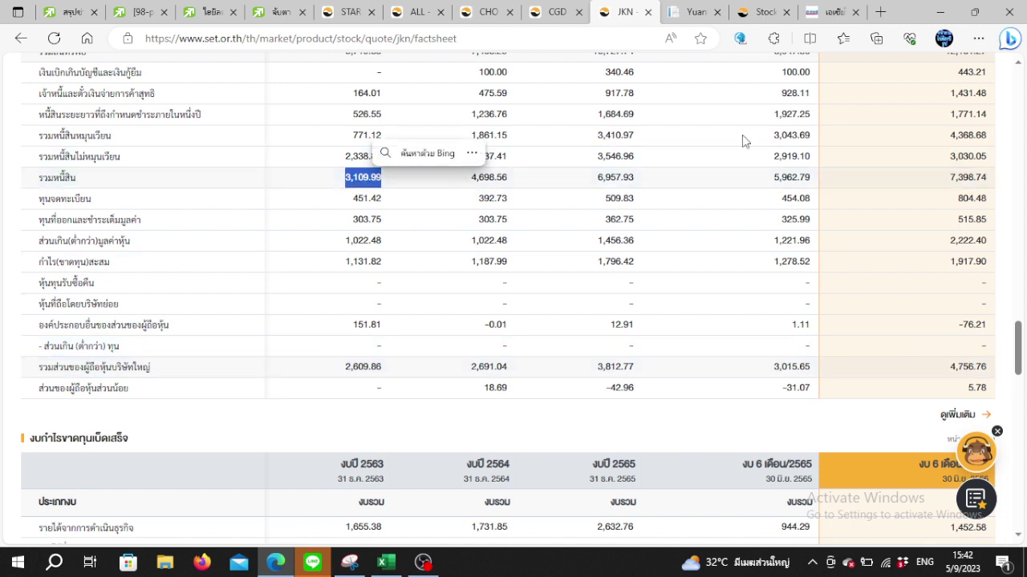
pyautogui.doubleClick(974, 178)
pyautogui.click(966, 230)
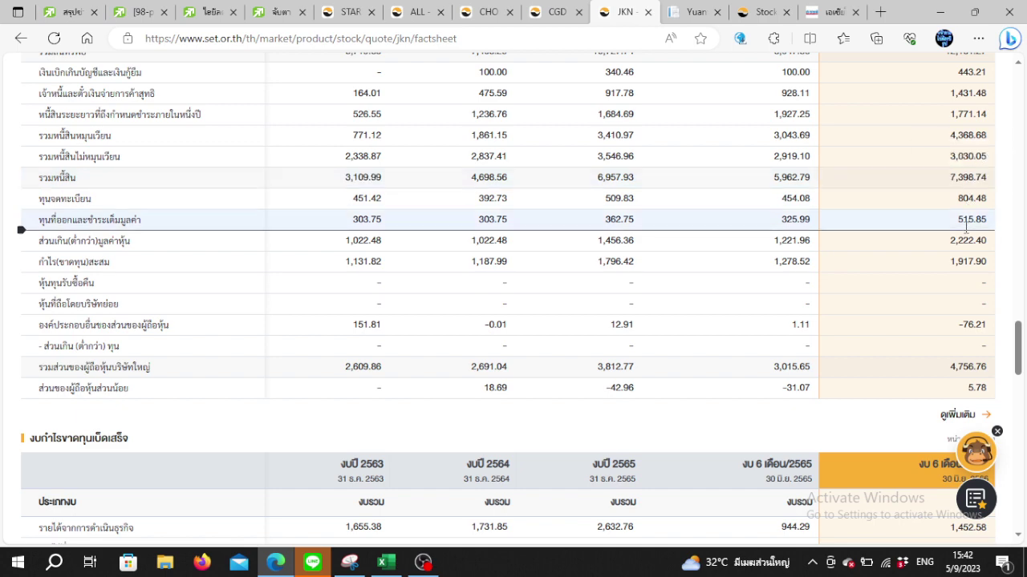
# Compare JKN's return on assets across 2564, 2565 and the first six months of 2565 in the financial ratios.
pyautogui.scroll(-9, 966, 230)
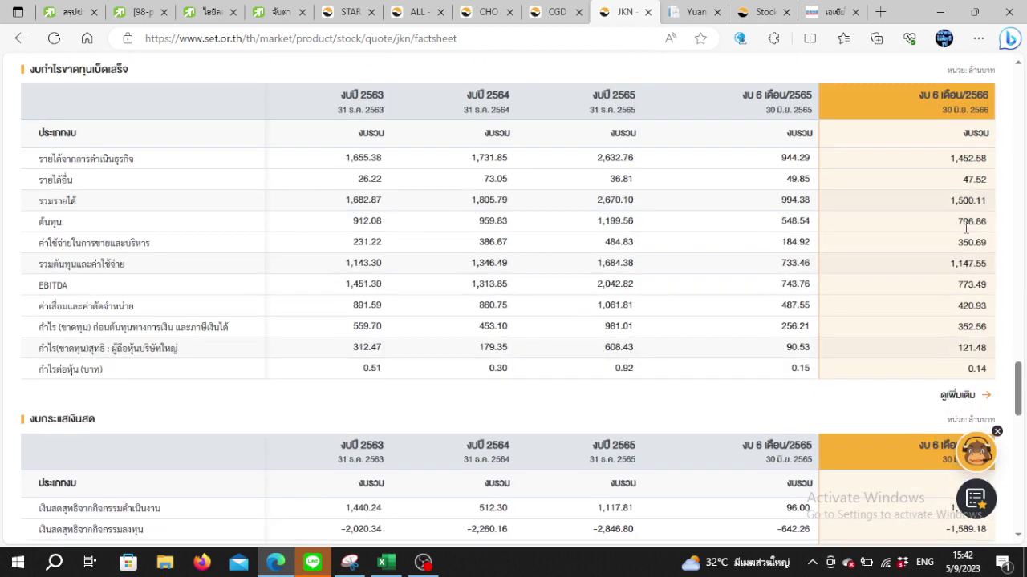
pyautogui.scroll(-2, 967, 228)
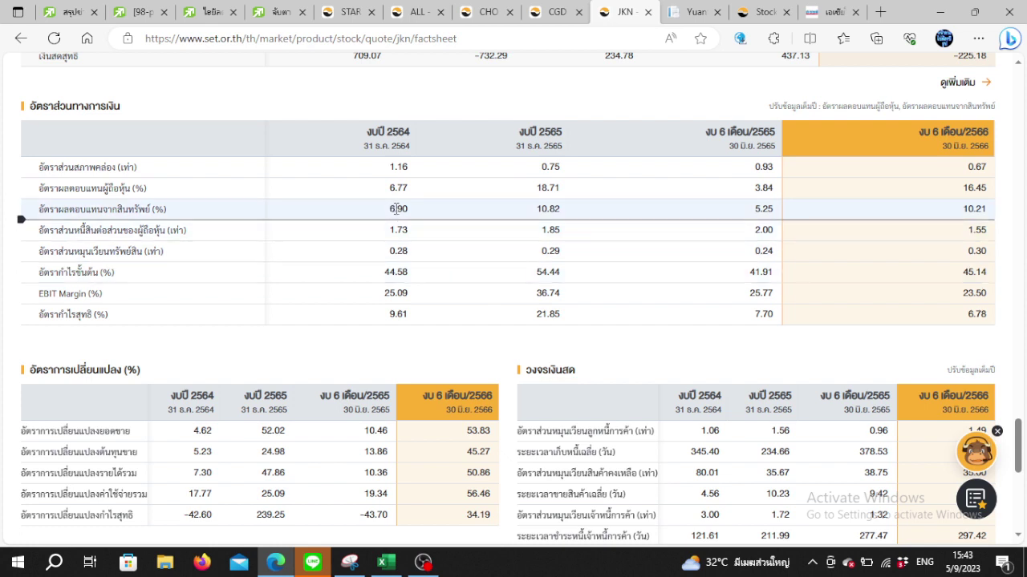
pyautogui.doubleClick(396, 209)
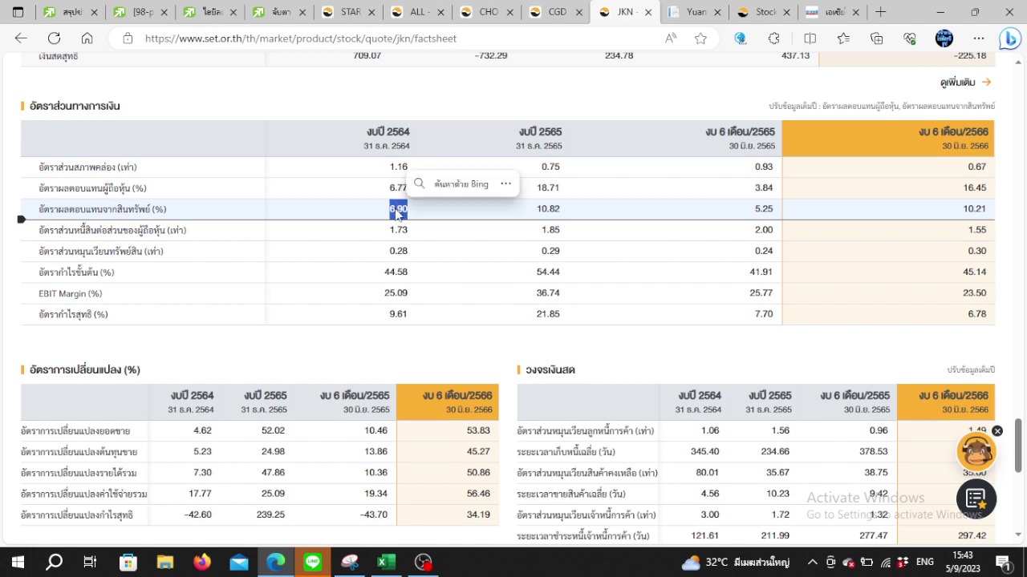
pyautogui.doubleClick(547, 208)
pyautogui.doubleClick(763, 208)
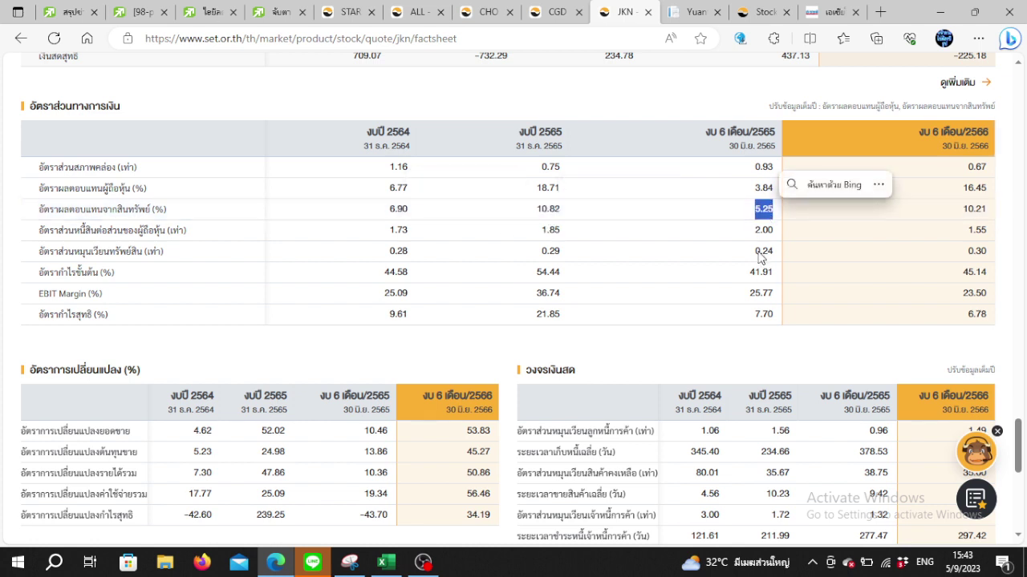
pyautogui.click(403, 217)
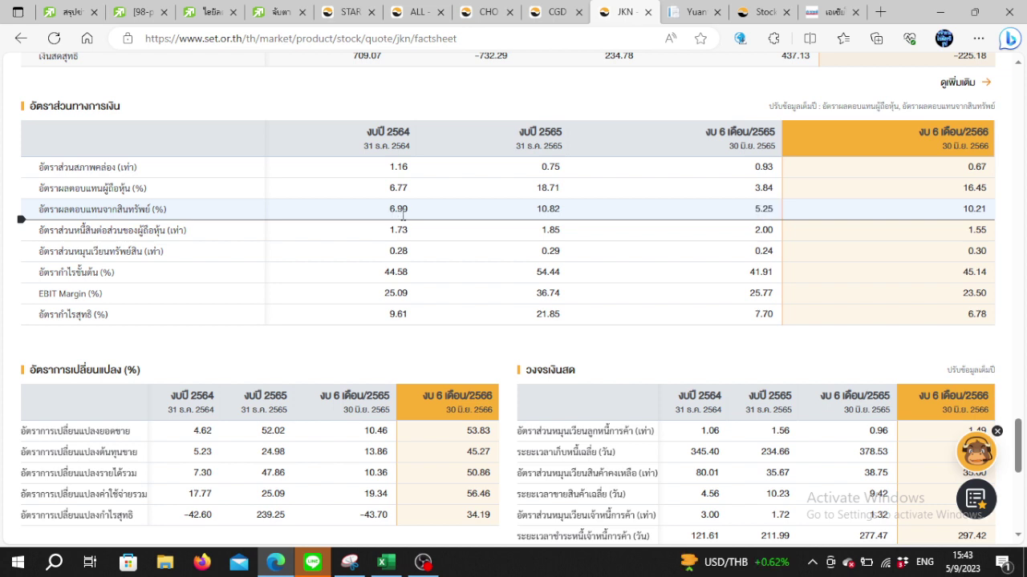
pyautogui.doubleClick(398, 209)
pyautogui.click(552, 224)
pyautogui.doubleClick(546, 210)
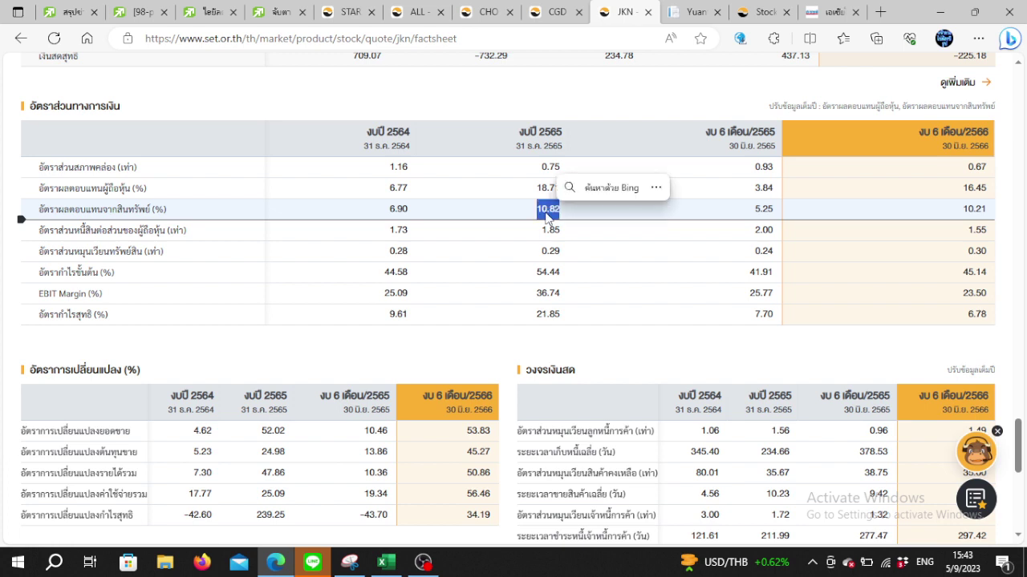
pyautogui.click(546, 213)
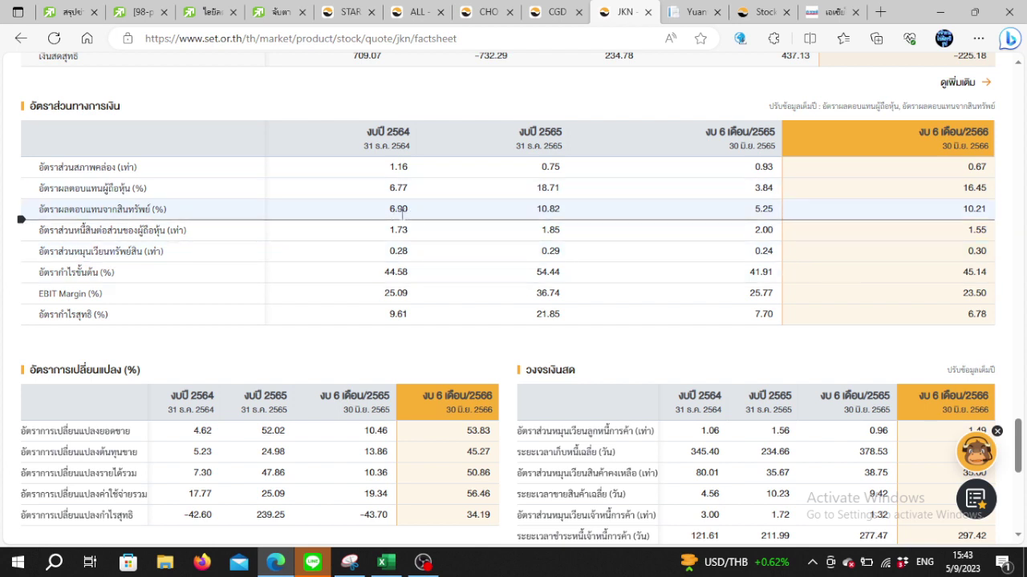
pyautogui.doubleClick(765, 209)
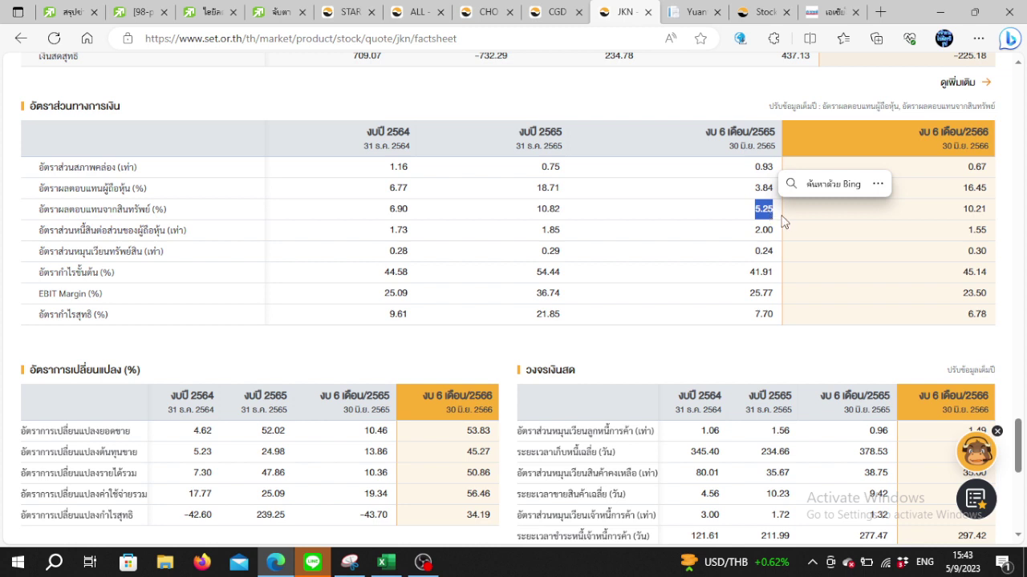
pyautogui.click(790, 227)
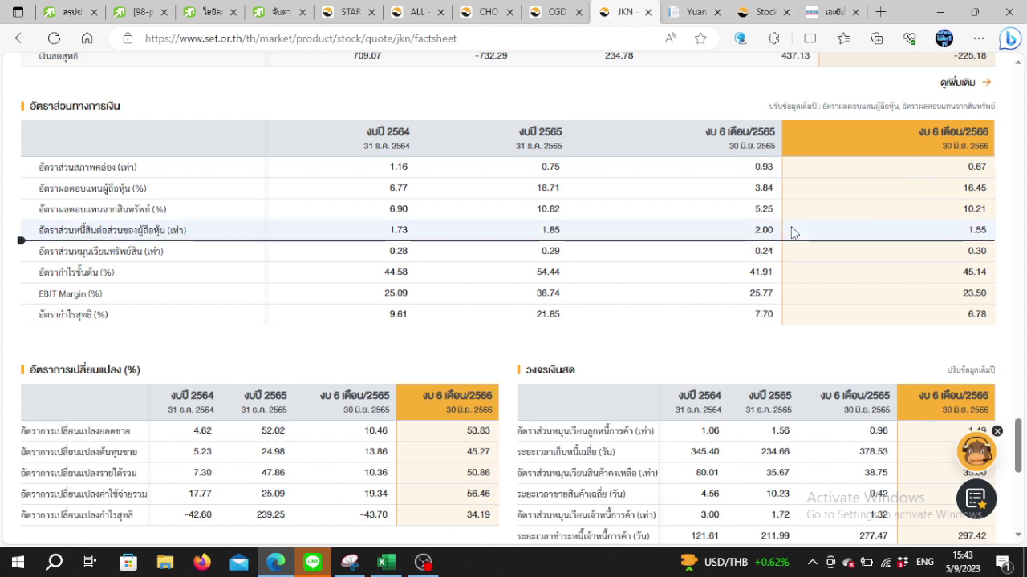
# Leave JKN's factsheet and return to the eFinanceThai article on high-yield bond defaults.
pyautogui.scroll(3, 791, 232)
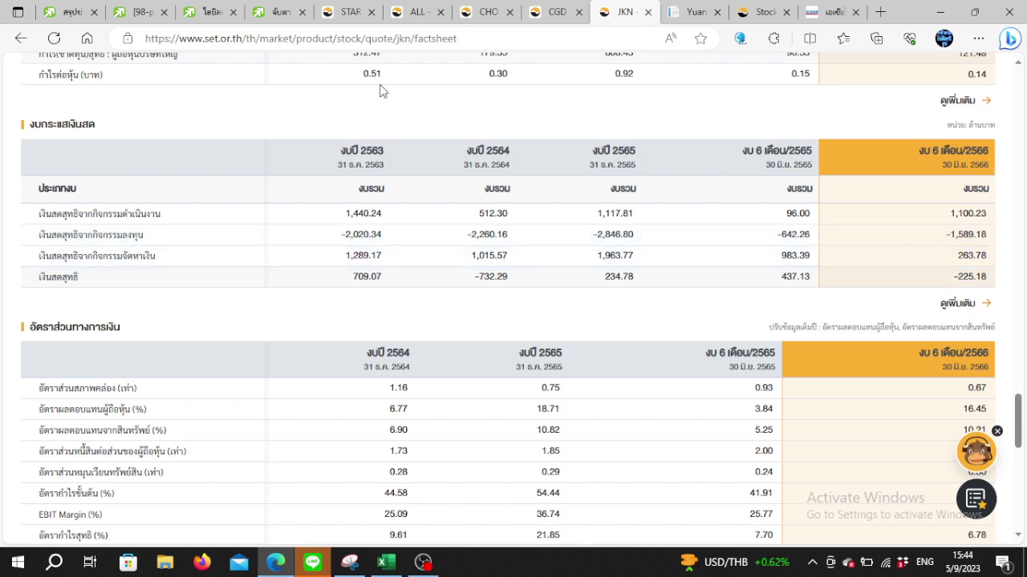
pyautogui.scroll(12, 374, 181)
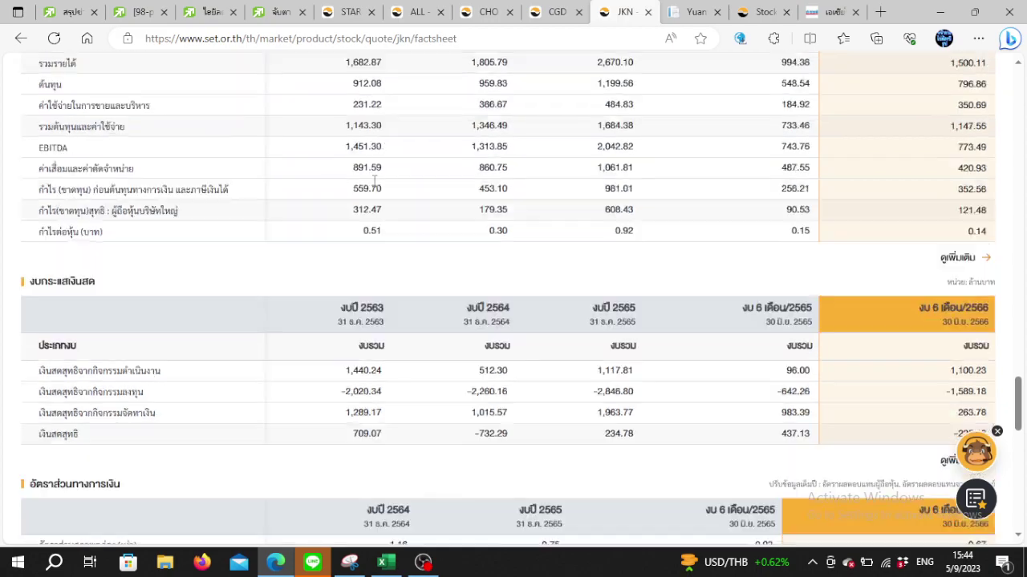
pyautogui.scroll(15, 311, 208)
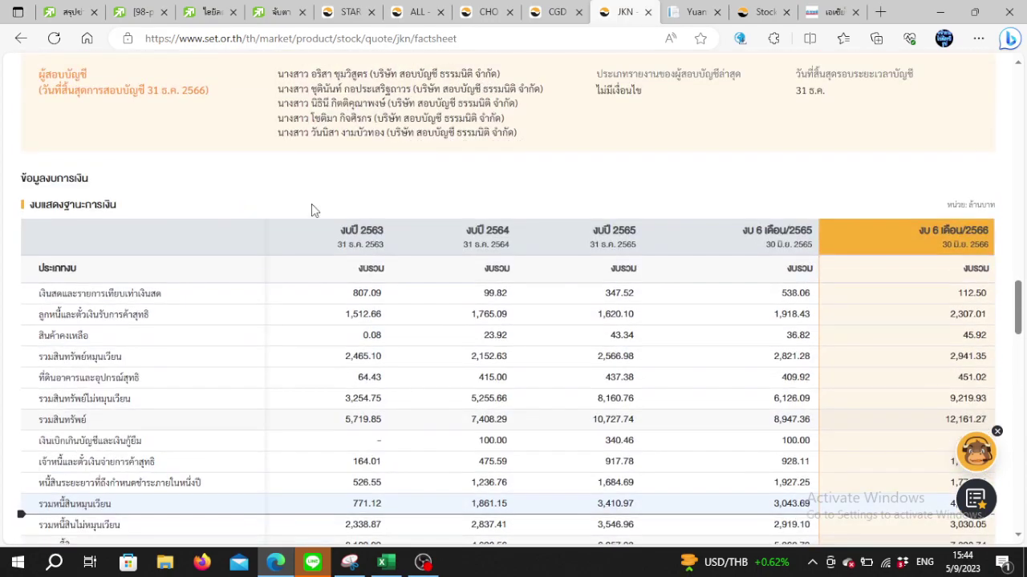
pyautogui.scroll(15, 313, 208)
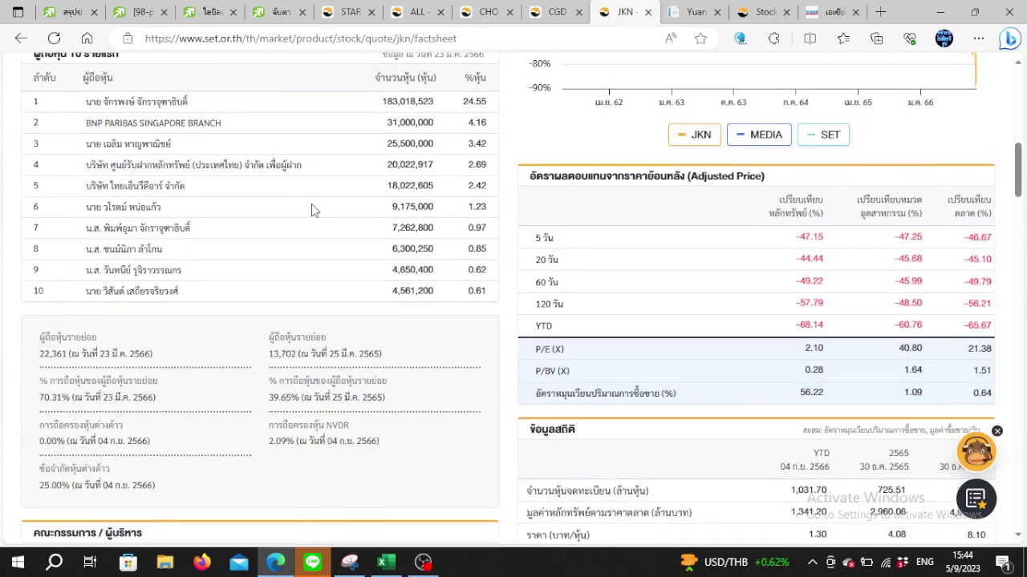
pyautogui.click(292, 10)
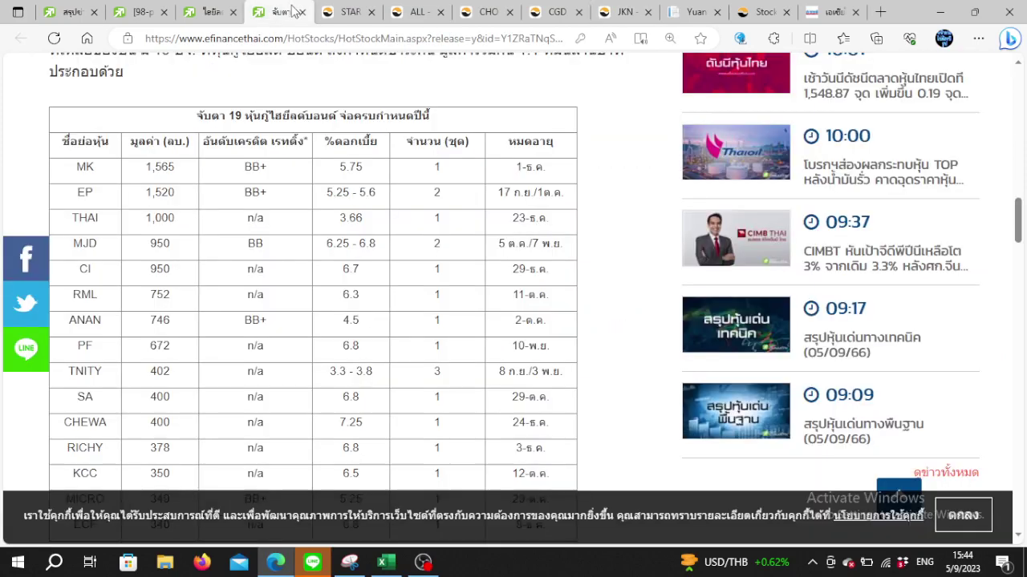
pyautogui.click(215, 12)
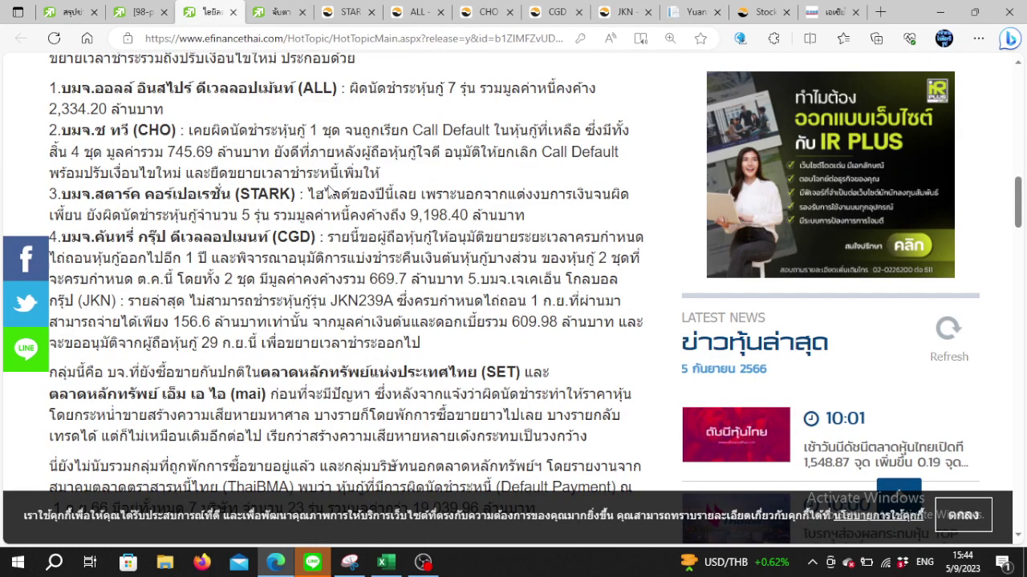
# Highlight the company names of the ALL, CHO and STARK entries in the article's list of bond defaulters.
pyautogui.scroll(1, 329, 192)
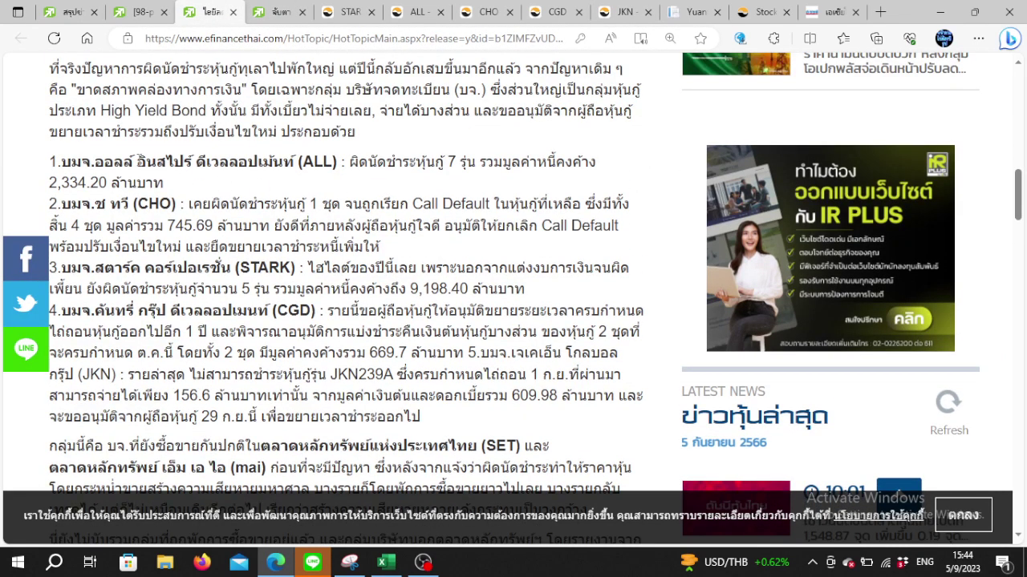
pyautogui.moveTo(137, 161); pyautogui.dragTo(258, 164)
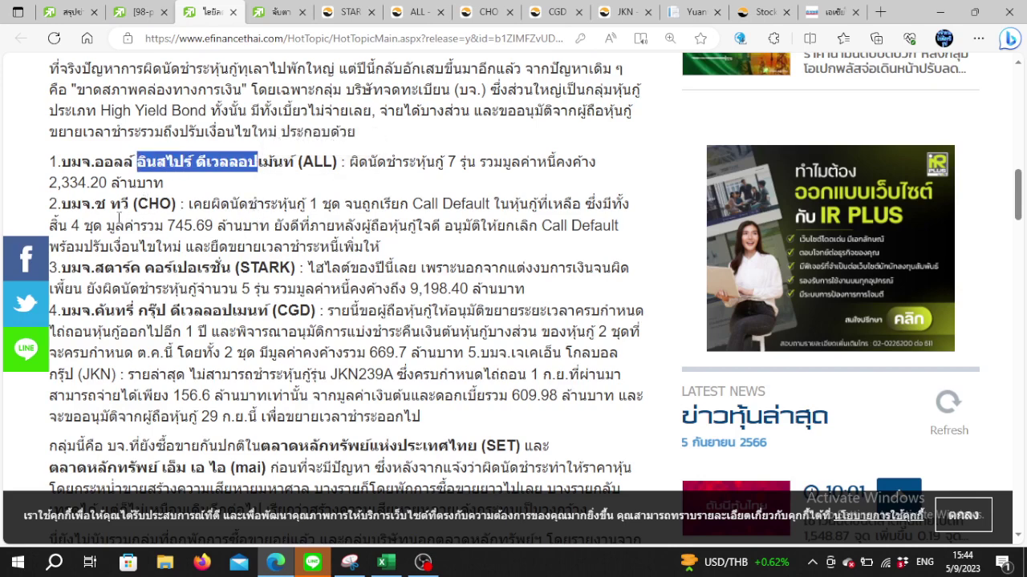
pyautogui.moveTo(83, 211); pyautogui.dragTo(157, 211)
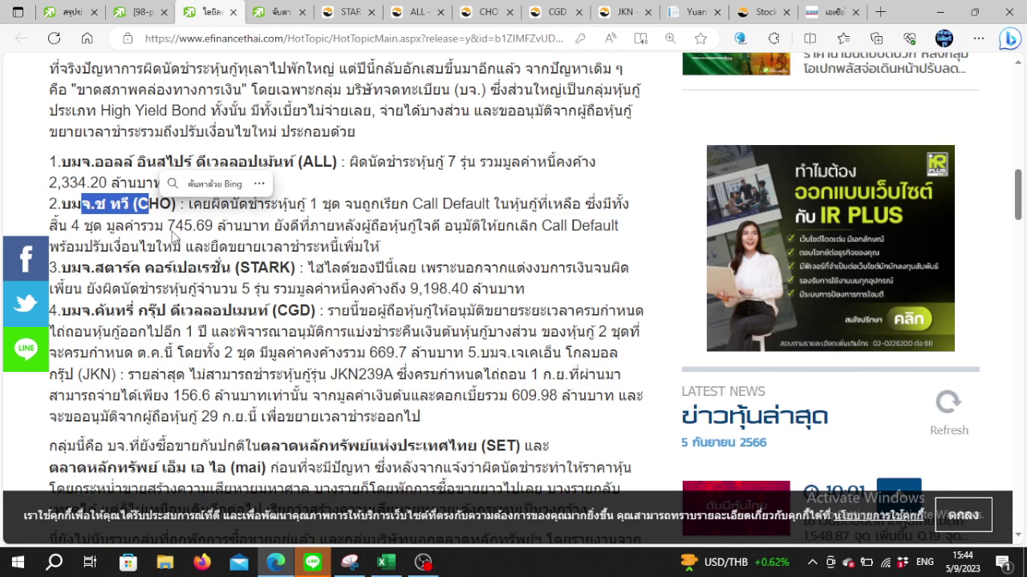
pyautogui.click(174, 240)
pyautogui.scroll(-1, 172, 240)
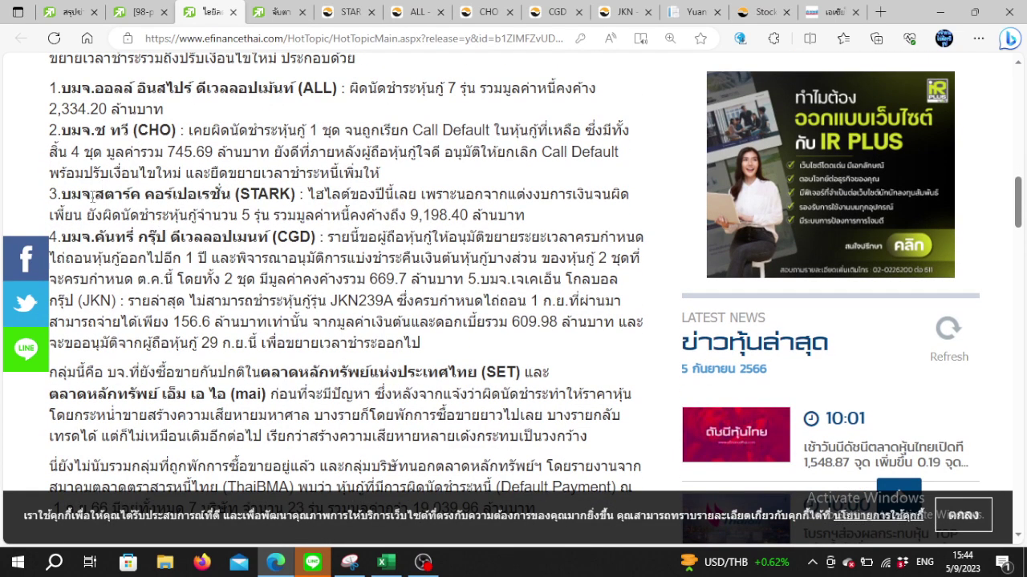
pyautogui.moveTo(92, 195); pyautogui.dragTo(245, 195)
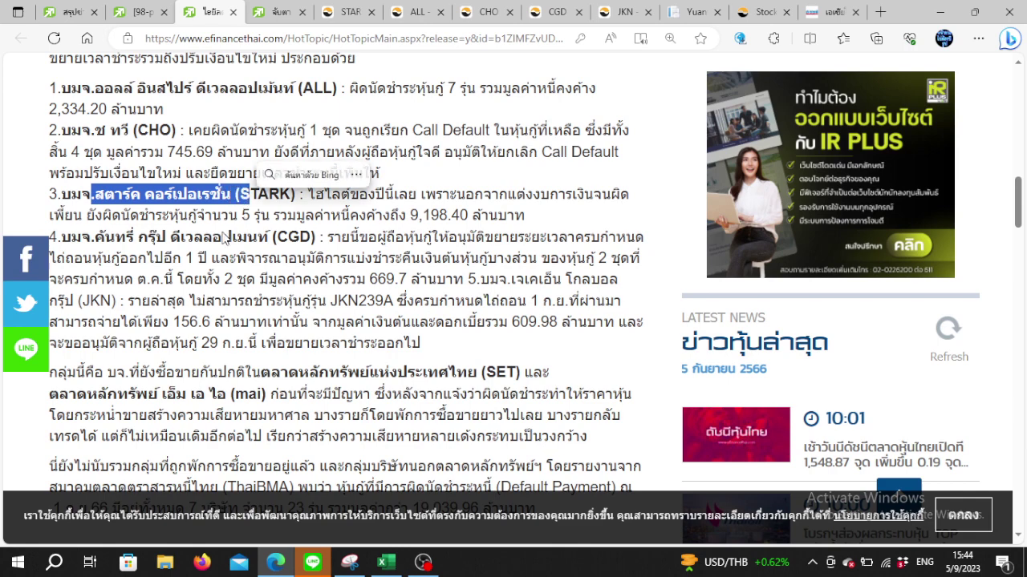
pyautogui.click(223, 231)
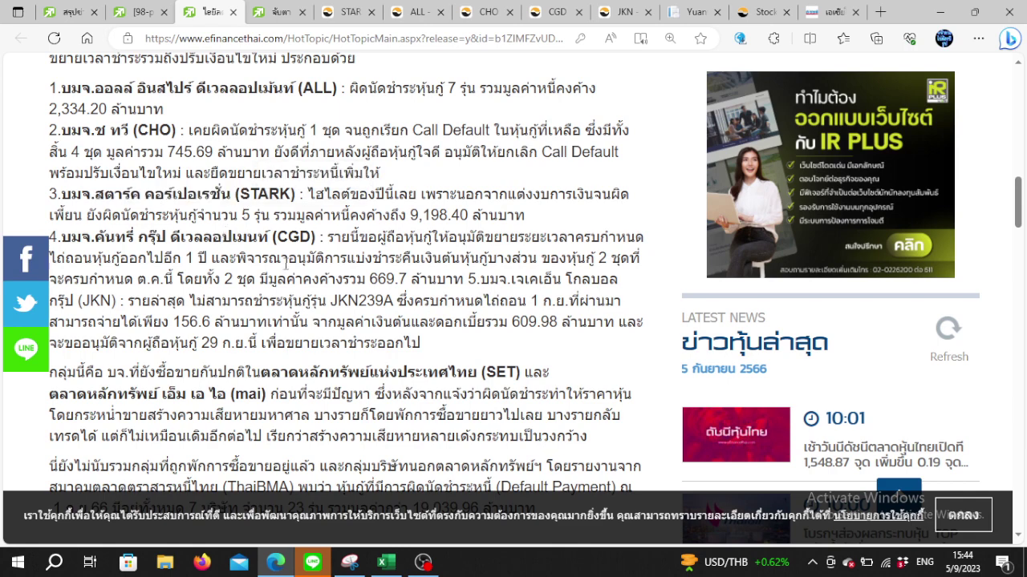
# Highlight the company name of the CGD entry and review the article's summary of the bond defaulters.
pyautogui.moveTo(93, 237); pyautogui.dragTo(222, 249)
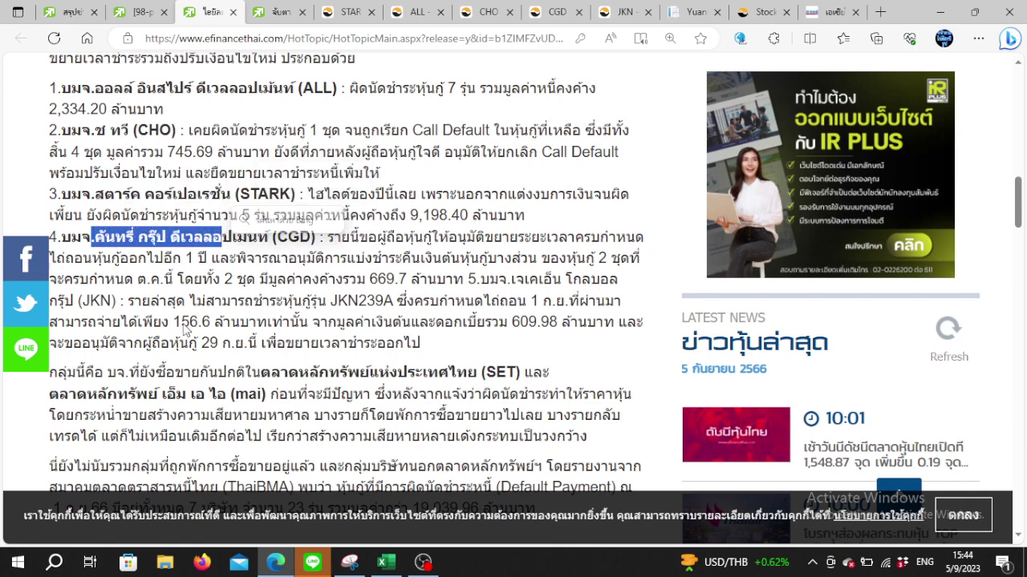
pyautogui.scroll(-2, 183, 329)
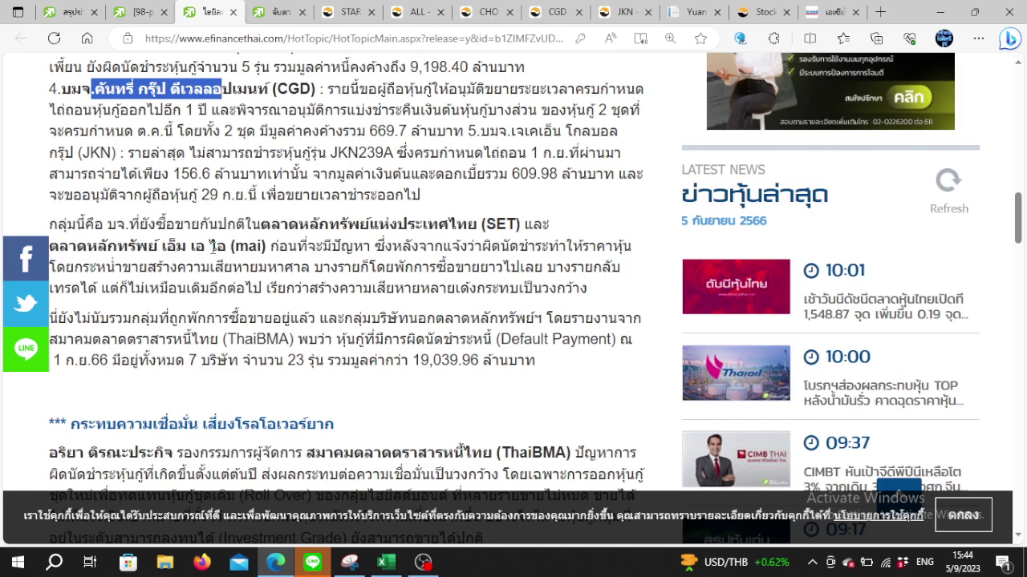
pyautogui.scroll(3, 315, 197)
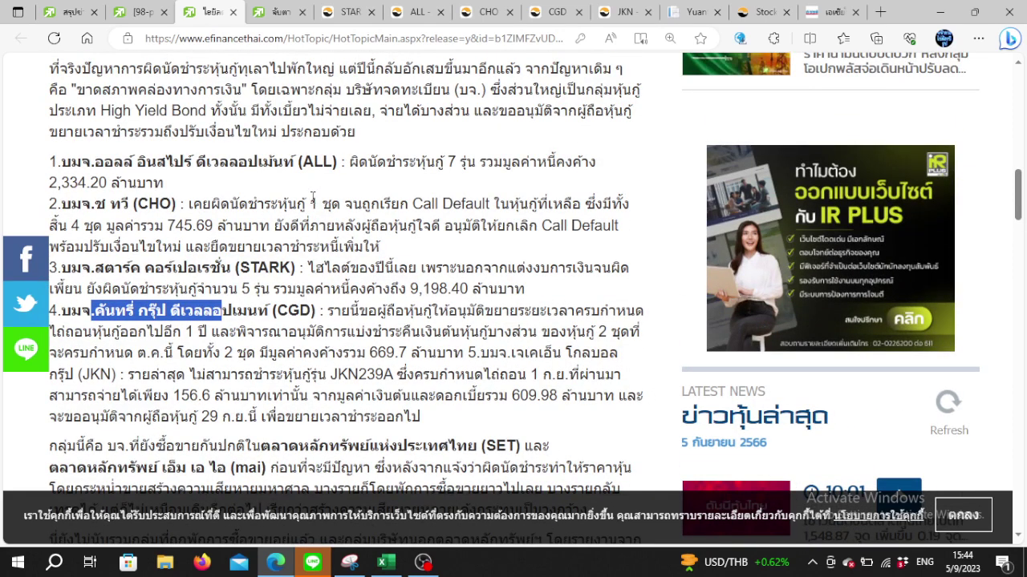
# Open the eFinanceThai article with the table of maturing bonds and review its issuers, marking the THAI row.
pyautogui.click(276, 10)
pyautogui.scroll(-3, 581, 193)
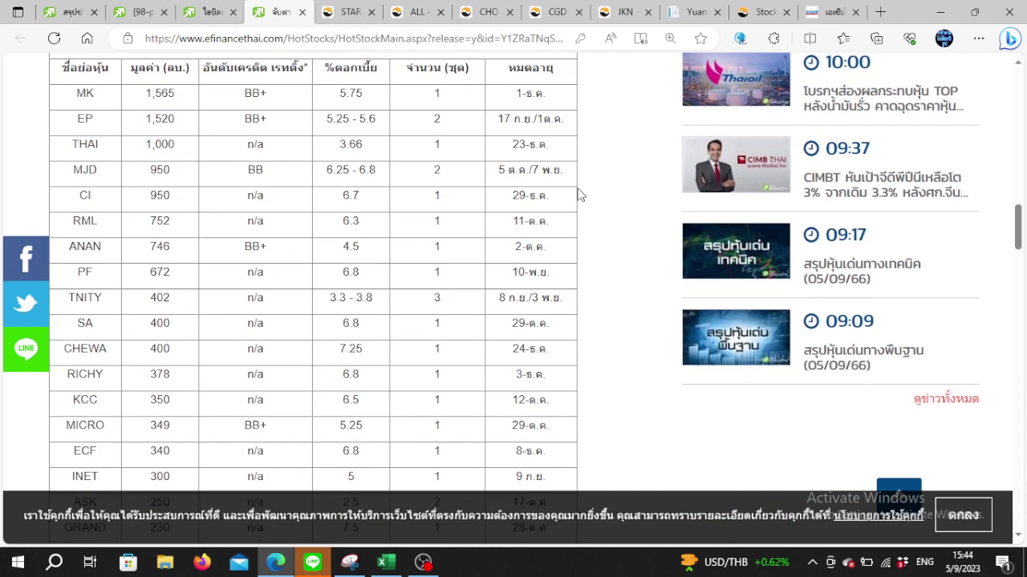
pyautogui.scroll(1, 581, 193)
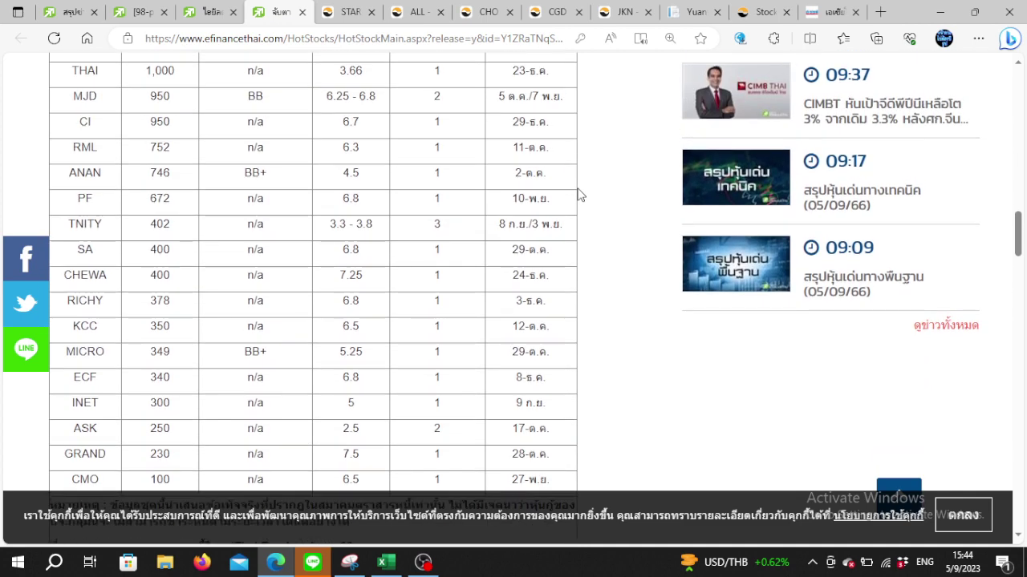
pyautogui.scroll(1, 604, 247)
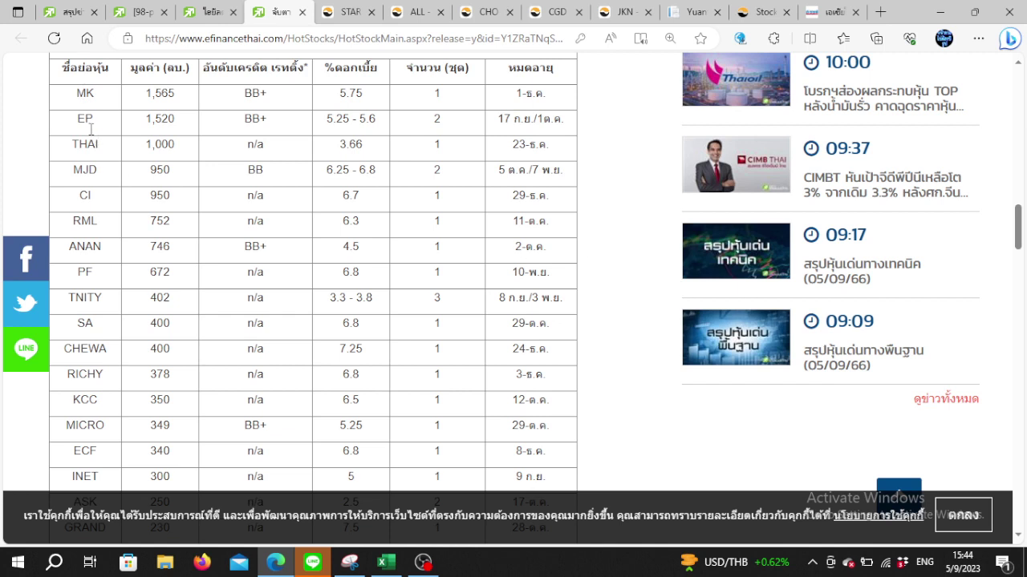
pyautogui.moveTo(74, 144); pyautogui.dragTo(559, 145)
pyautogui.click(563, 146)
pyautogui.scroll(-1, 310, 284)
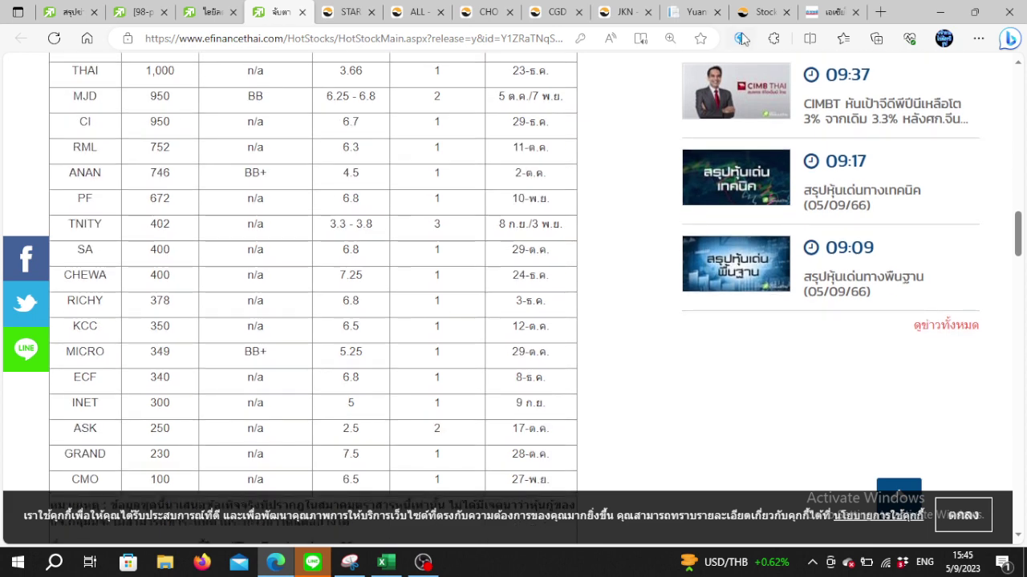
# Visit the Yuanta home page and the SETSMART stock screening page, and switch to Sheet4 of the bond issuer workbook in Excel.
pyautogui.click(691, 10)
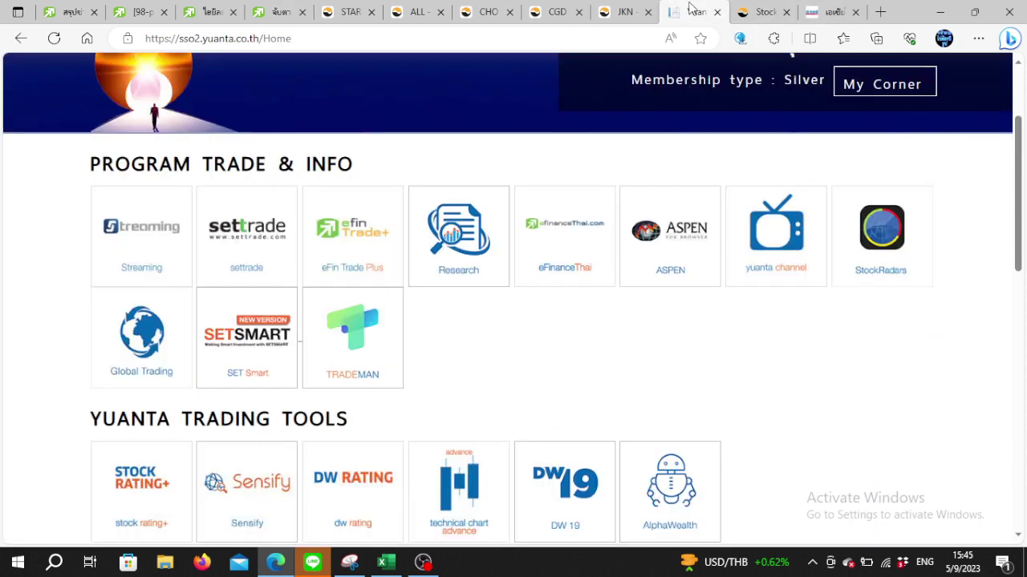
pyautogui.click(761, 13)
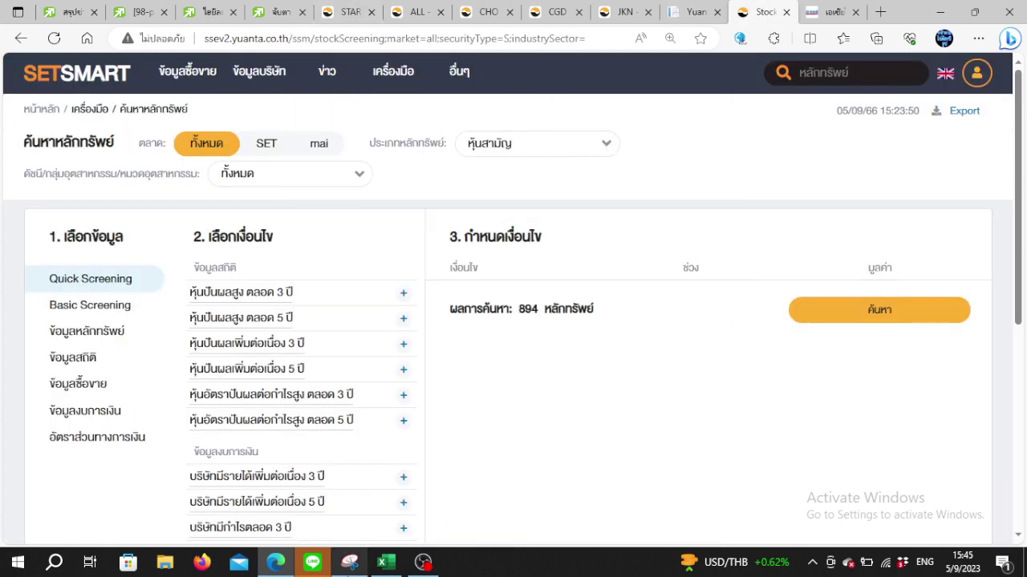
pyautogui.click(386, 562)
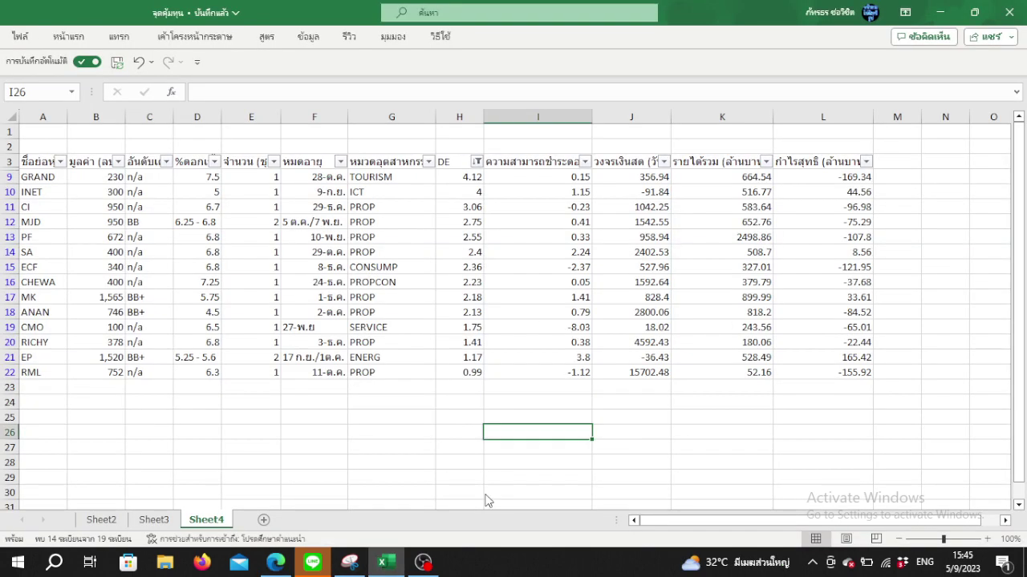
pyautogui.click(384, 418)
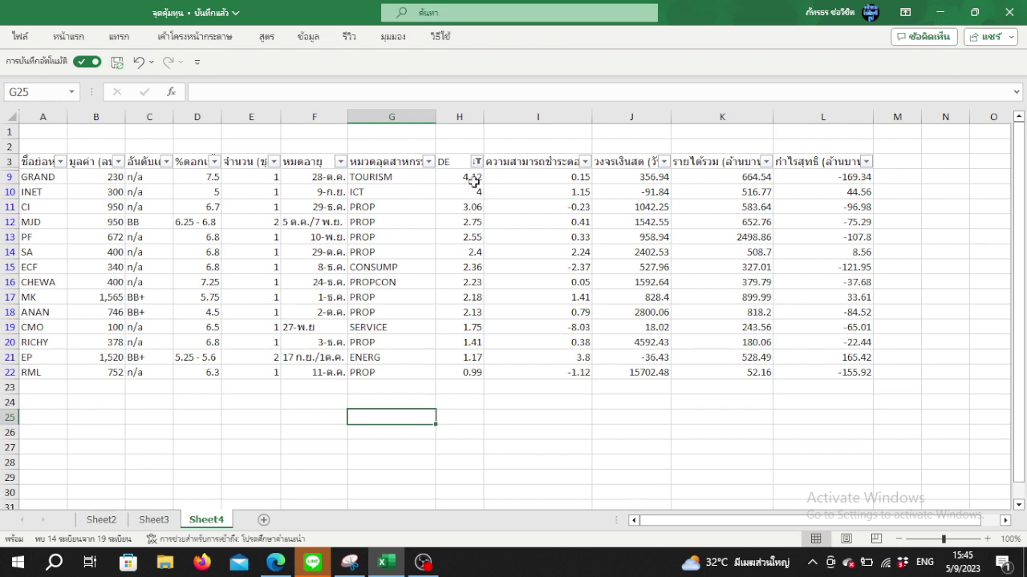
# Widen the interest coverage column (I) and inspect GRAND's DE and interest coverage values.
pyautogui.moveTo(591, 117); pyautogui.dragTo(607, 118)
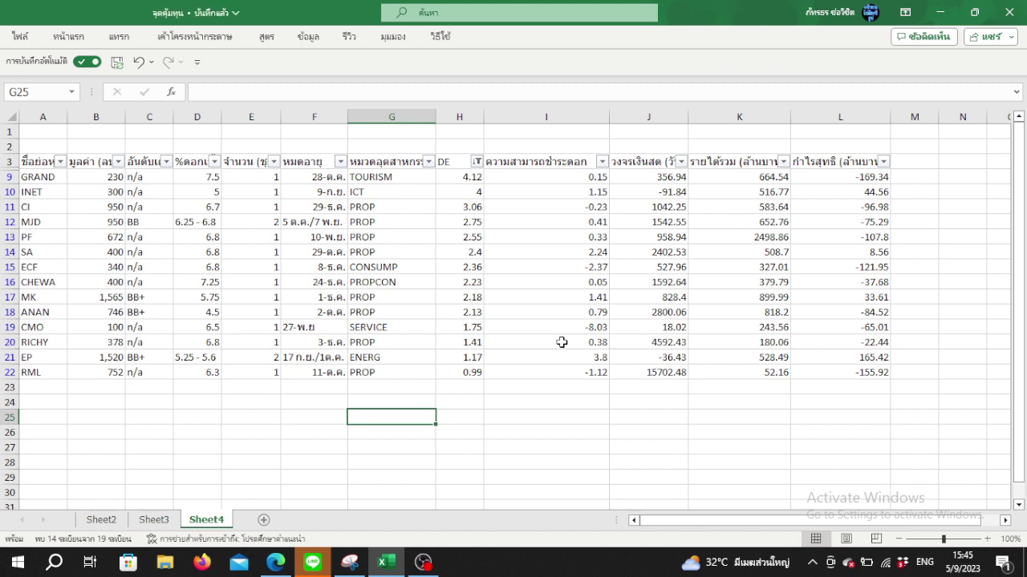
pyautogui.click(466, 178)
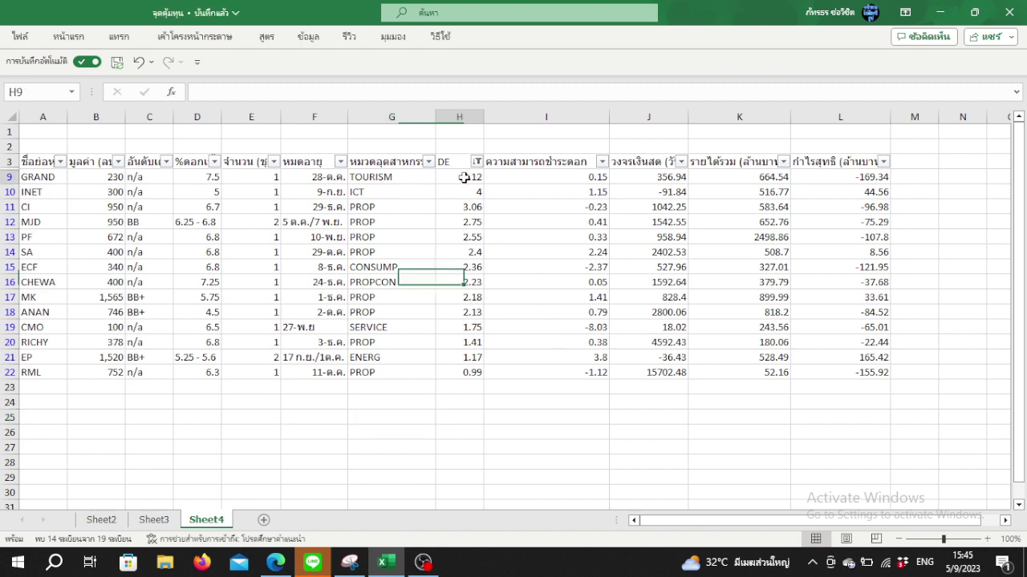
pyautogui.click(512, 263)
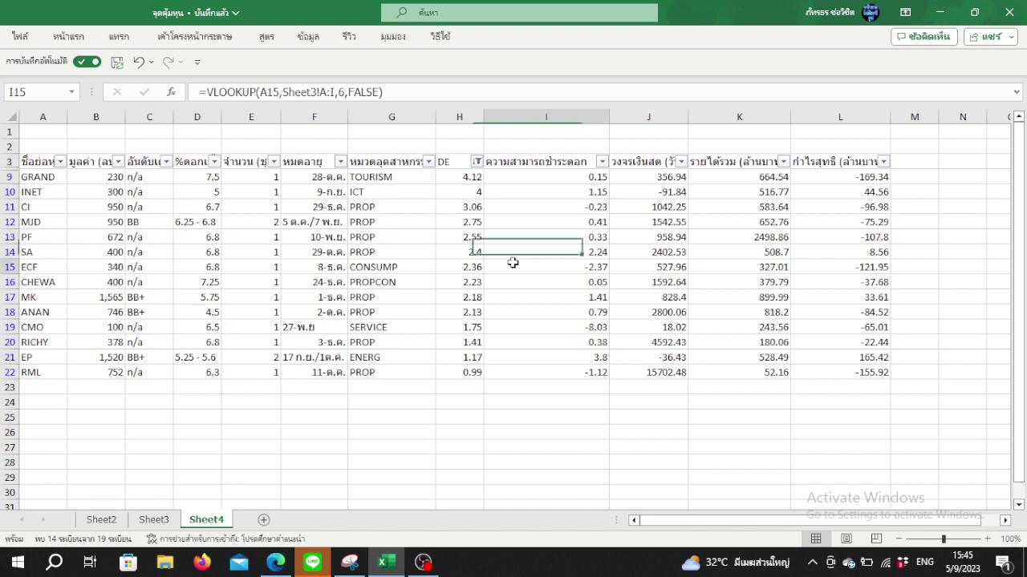
pyautogui.click(451, 176)
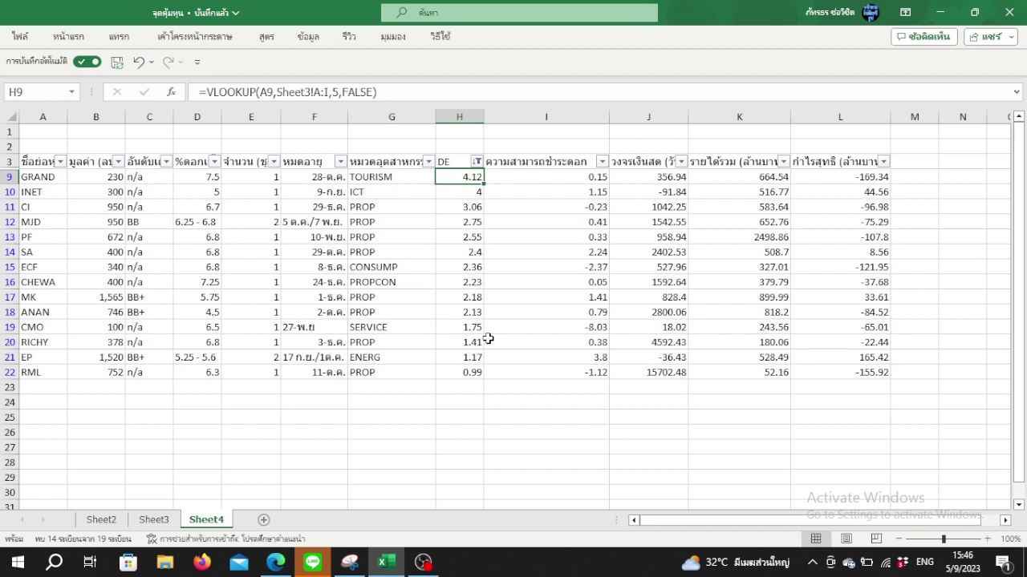
pyautogui.click(598, 180)
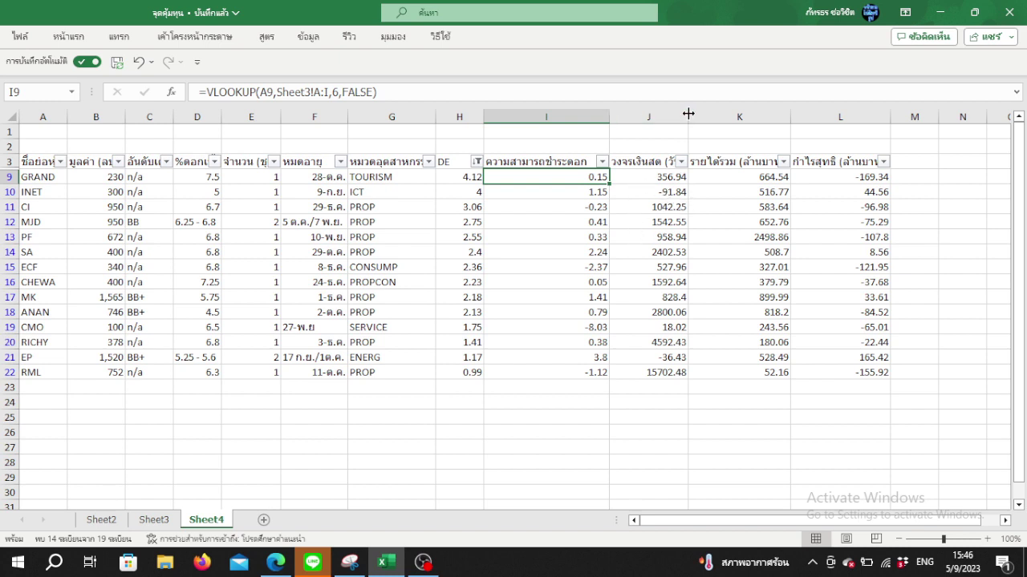
# Widen the cash cycle column (J) and inspect GRAND's cash cycle, total revenue and net profit, ending with its whole row selected.
pyautogui.moveTo(689, 113); pyautogui.dragTo(695, 113)
pyautogui.click(656, 180)
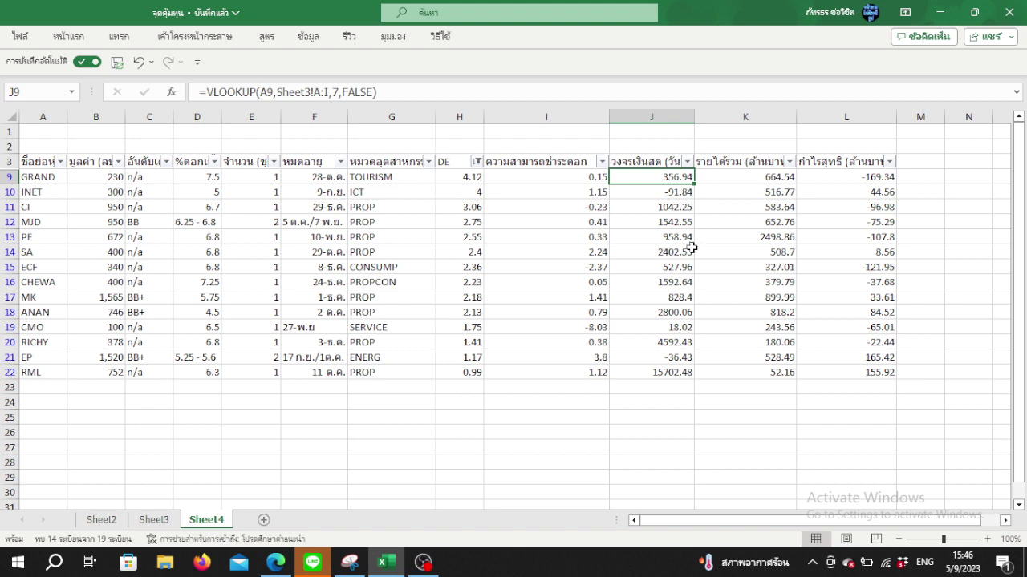
pyautogui.click(718, 182)
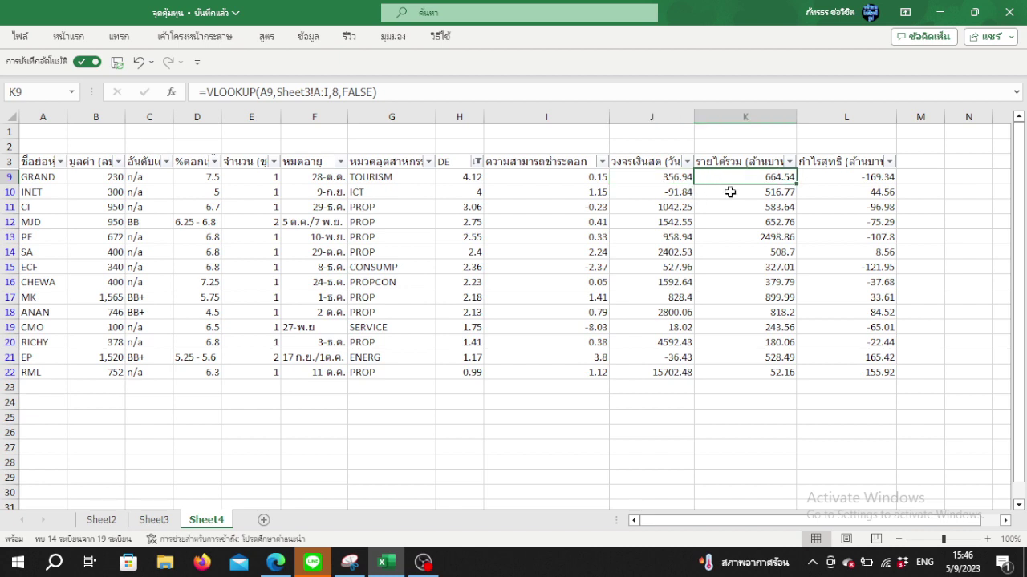
pyautogui.click(878, 183)
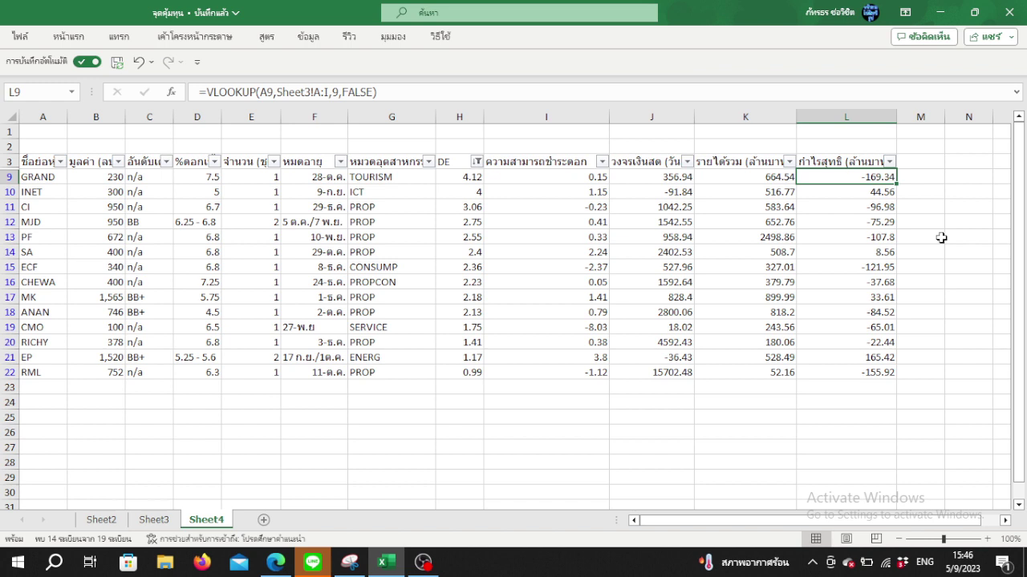
pyautogui.click(10, 176)
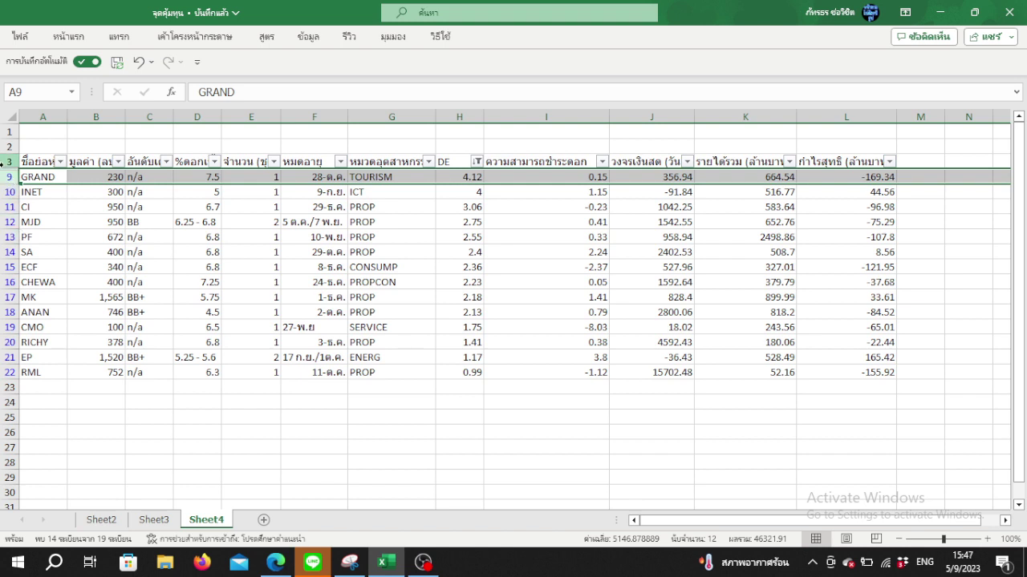
# Examine PF's row, checking its DE, interest coverage, cash cycle, total revenue and net profit.
pyautogui.click(6, 237)
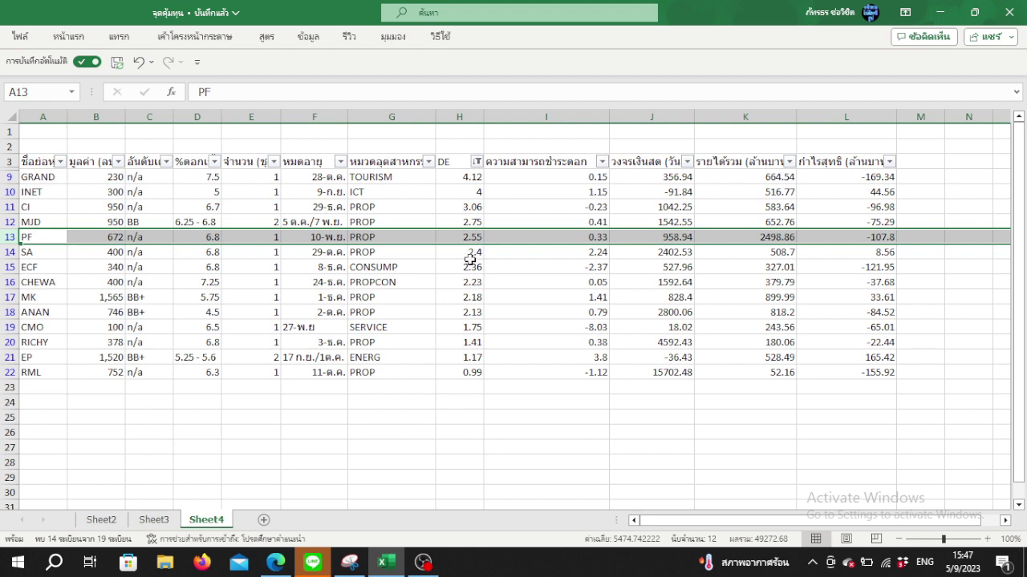
pyautogui.click(600, 237)
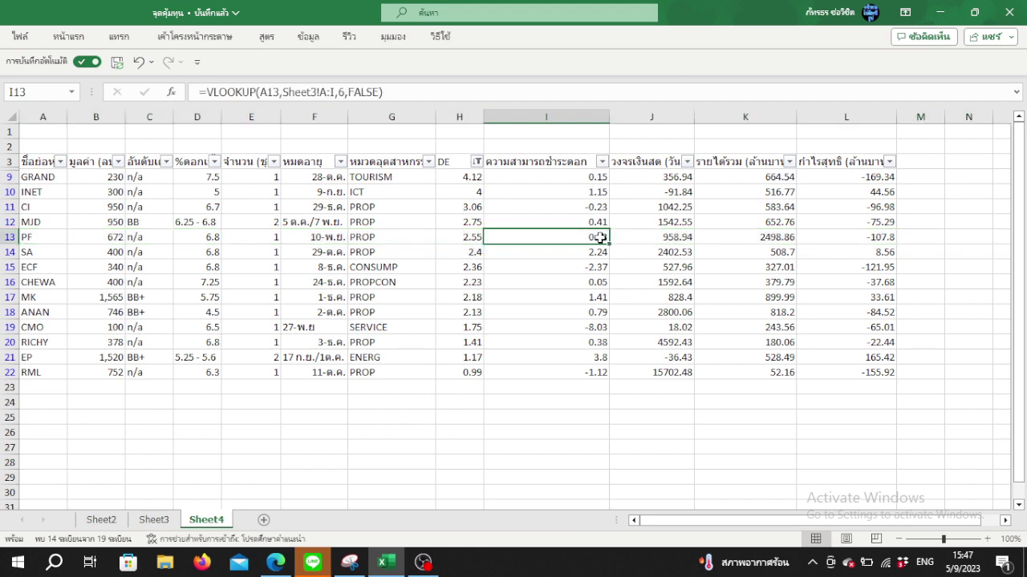
pyautogui.click(471, 242)
pyautogui.click(587, 242)
pyautogui.click(691, 237)
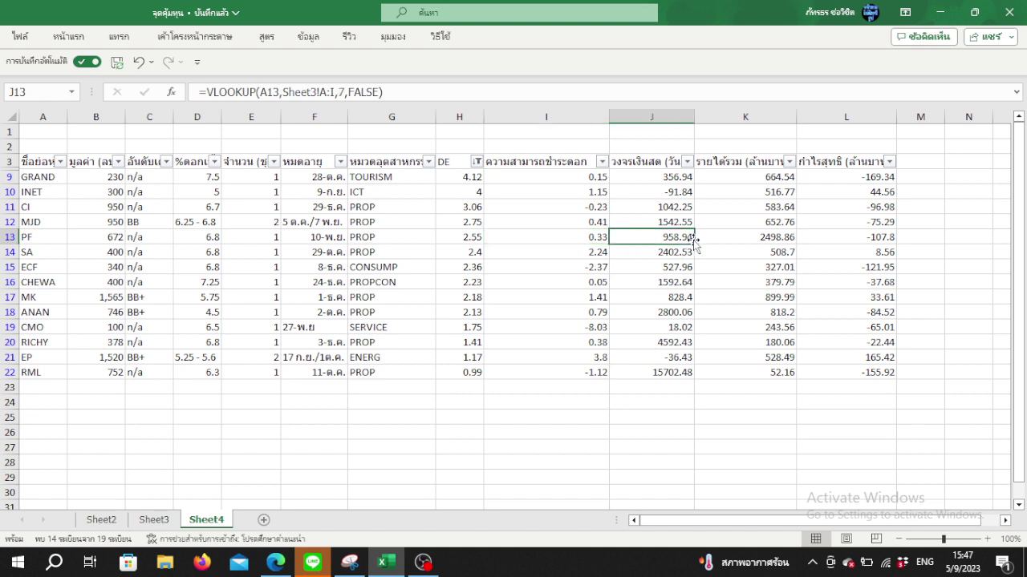
pyautogui.click(791, 237)
pyautogui.click(867, 235)
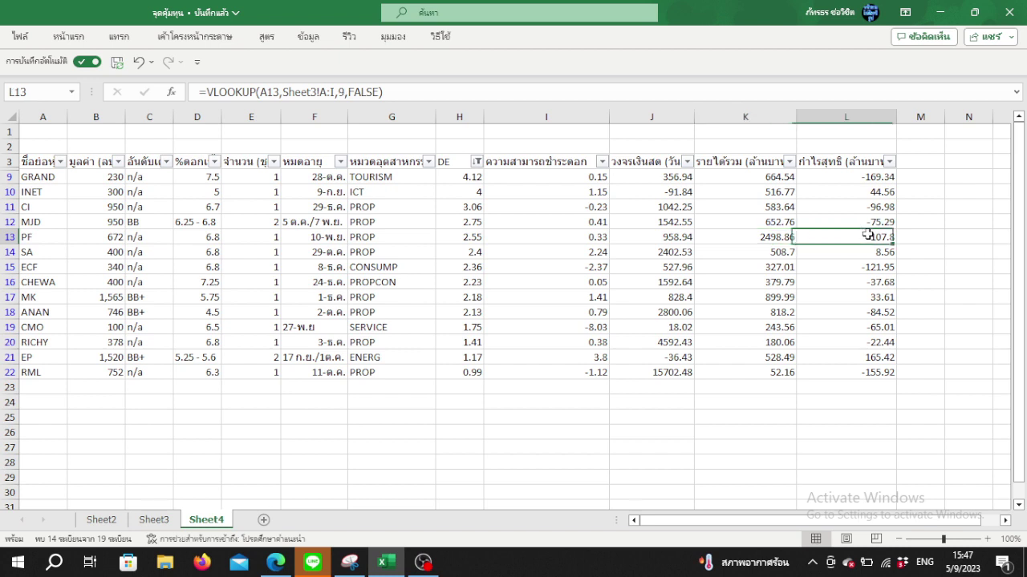
# Compare the net profit of GRAND with that of PF and select PF's whole row.
pyautogui.click(872, 178)
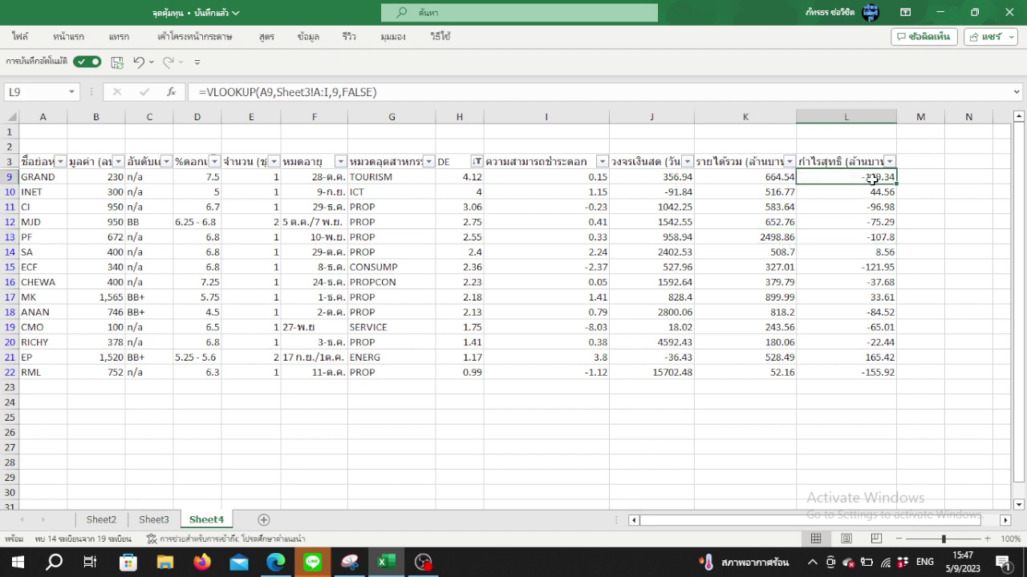
pyautogui.click(874, 235)
pyautogui.click(871, 180)
pyautogui.click(9, 237)
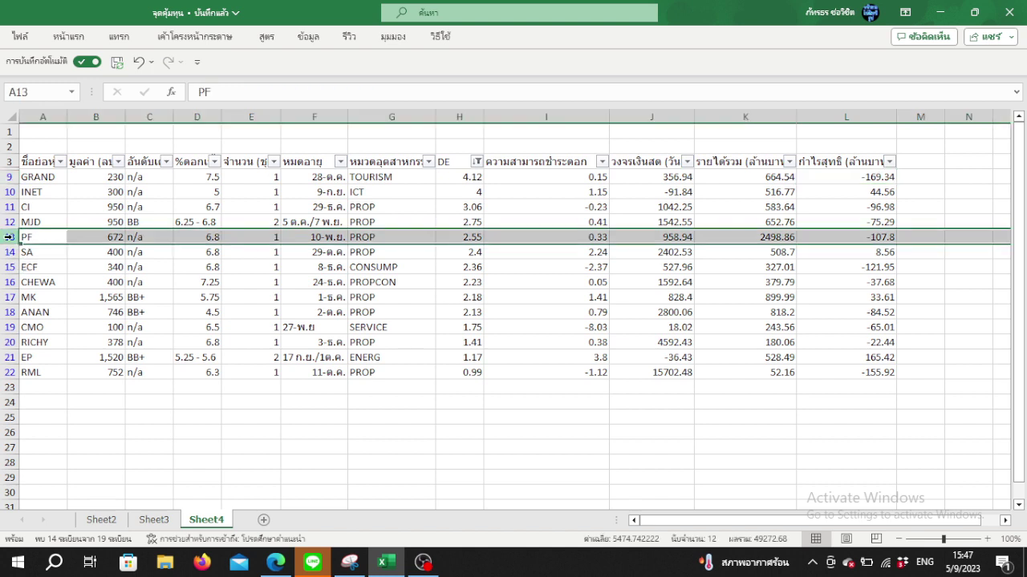
# Examine INET's row, checking its total revenue, net profit and interest coverage.
pyautogui.click(9, 192)
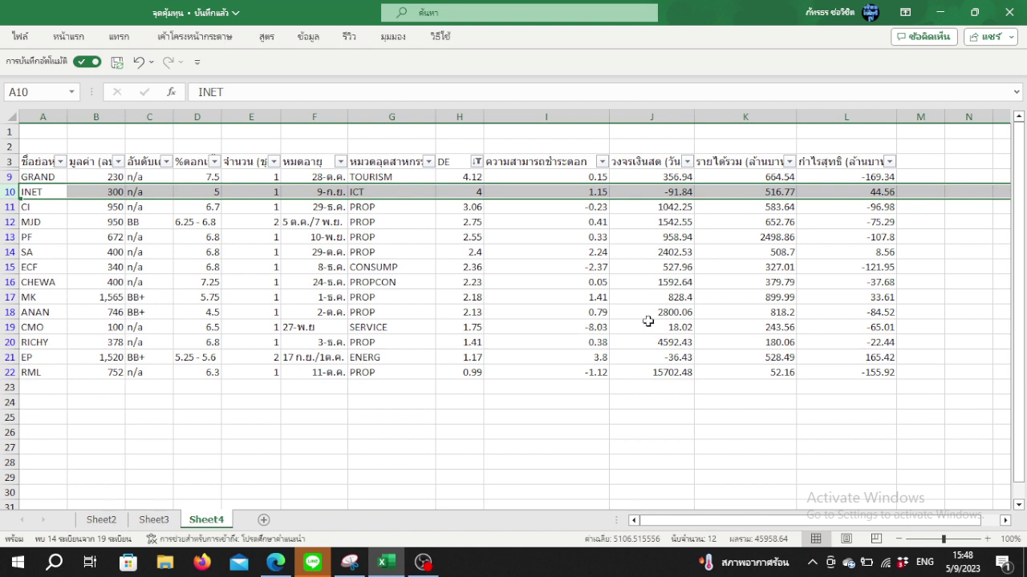
pyautogui.click(782, 191)
pyautogui.click(815, 196)
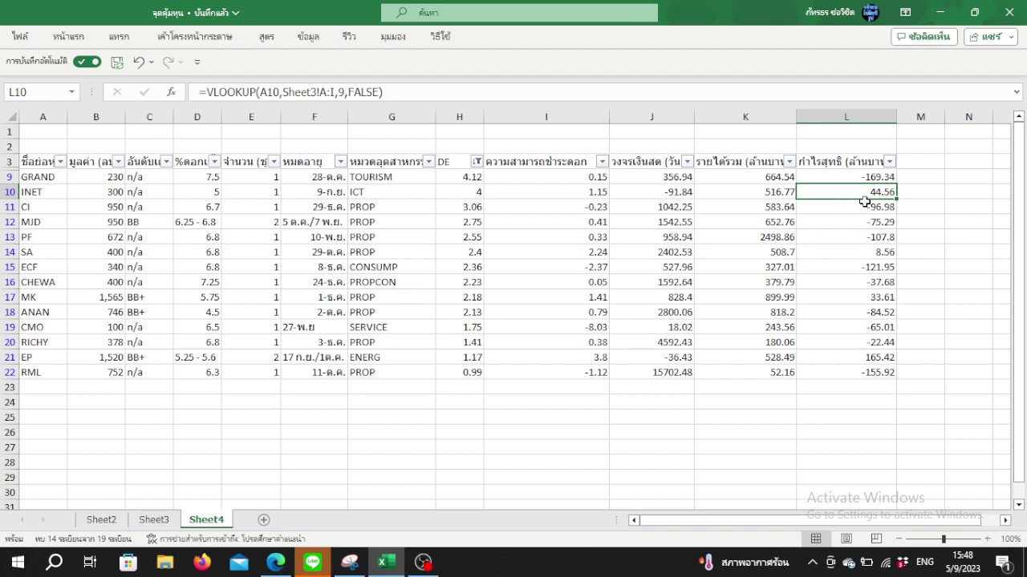
pyautogui.click(578, 193)
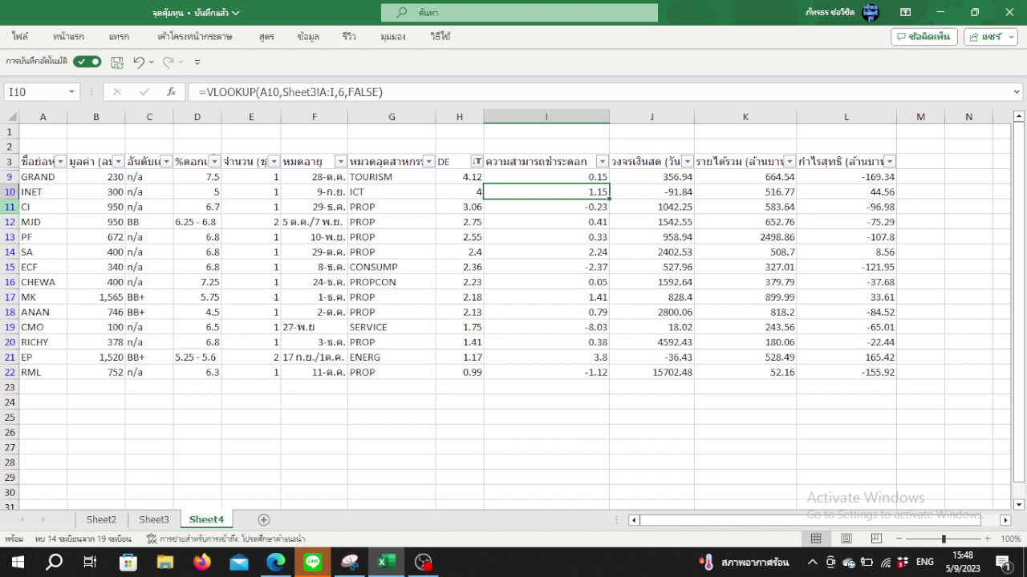
# Examine CI's row, checking its net profit and DE.
pyautogui.click(10, 206)
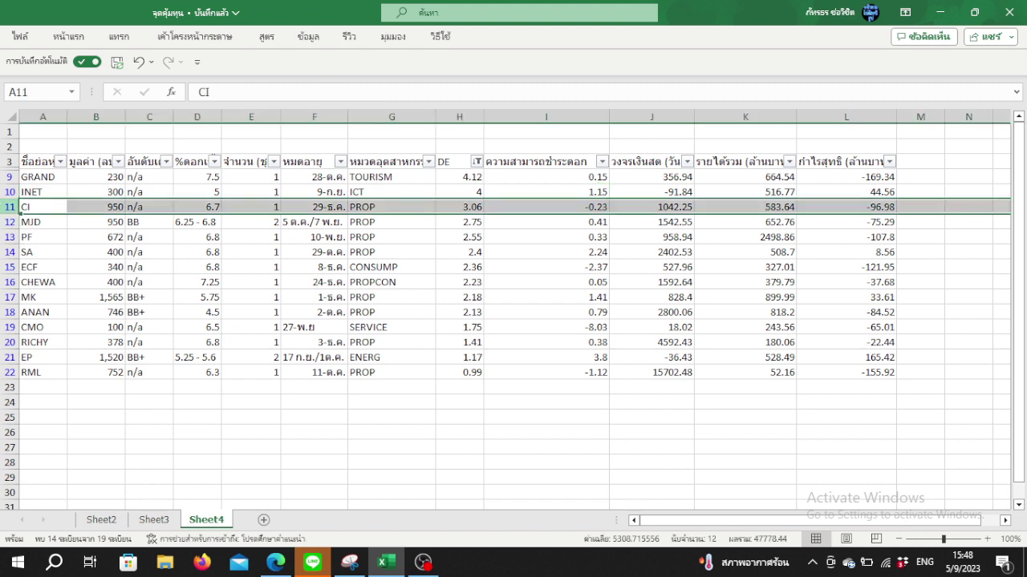
pyautogui.click(563, 236)
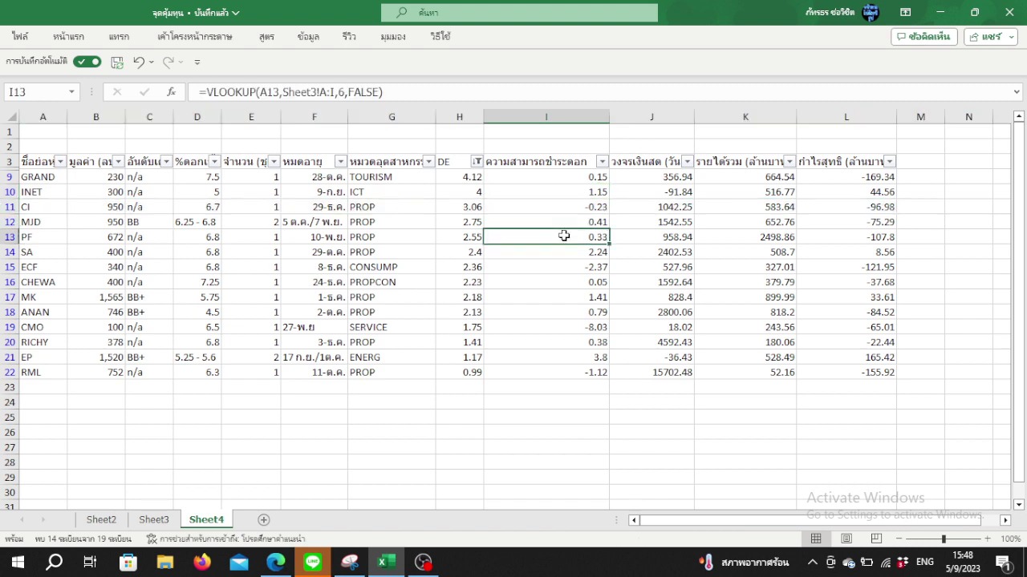
pyautogui.click(885, 207)
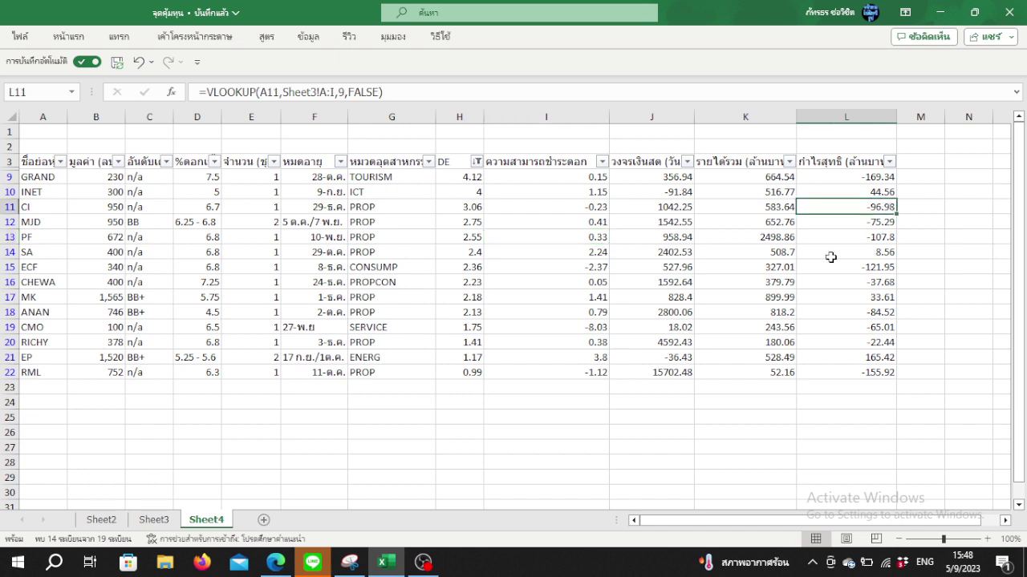
pyautogui.click(471, 207)
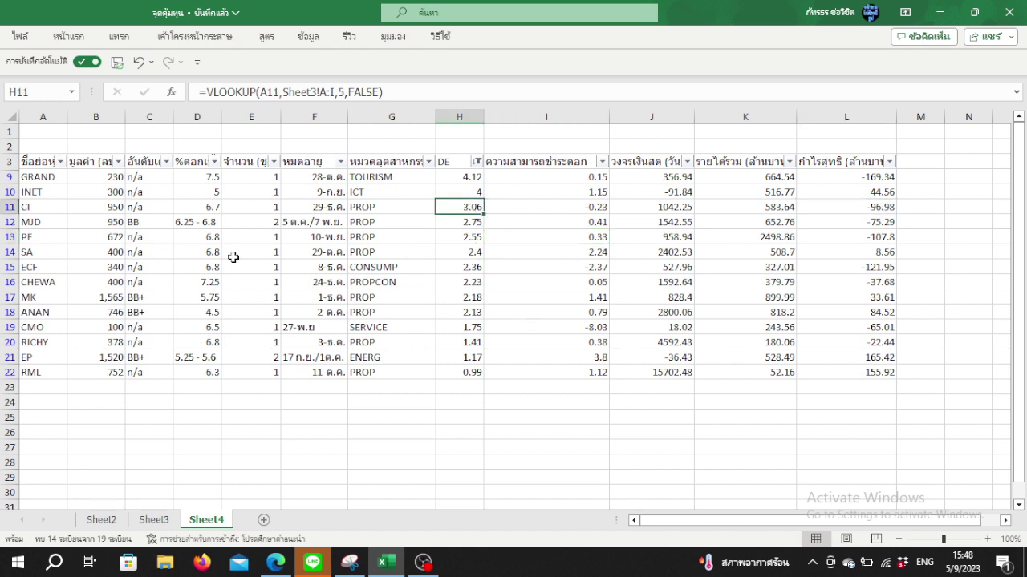
# Examine MJD's row, checking its DE and interest coverage.
pyautogui.click(10, 221)
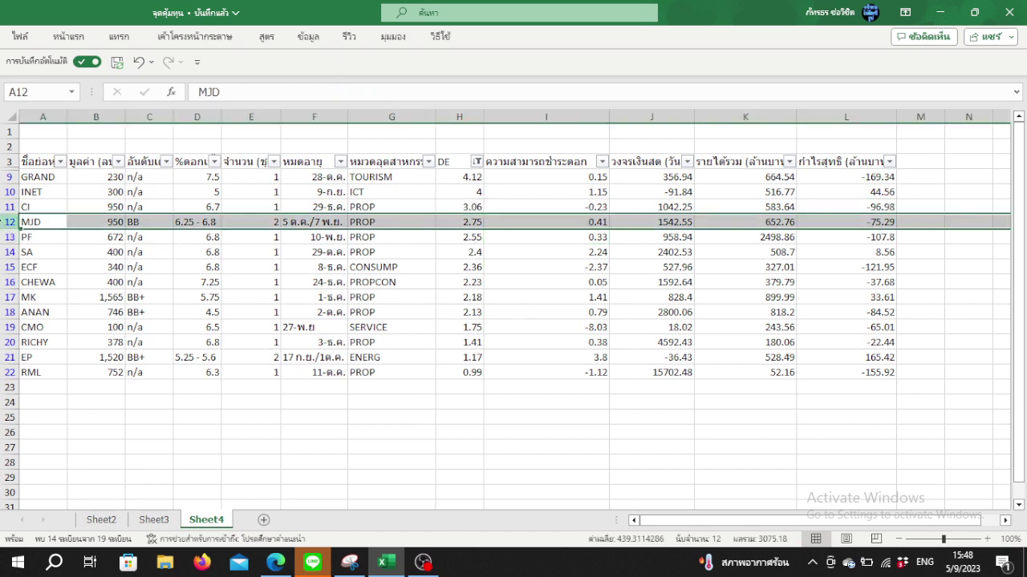
pyautogui.click(475, 223)
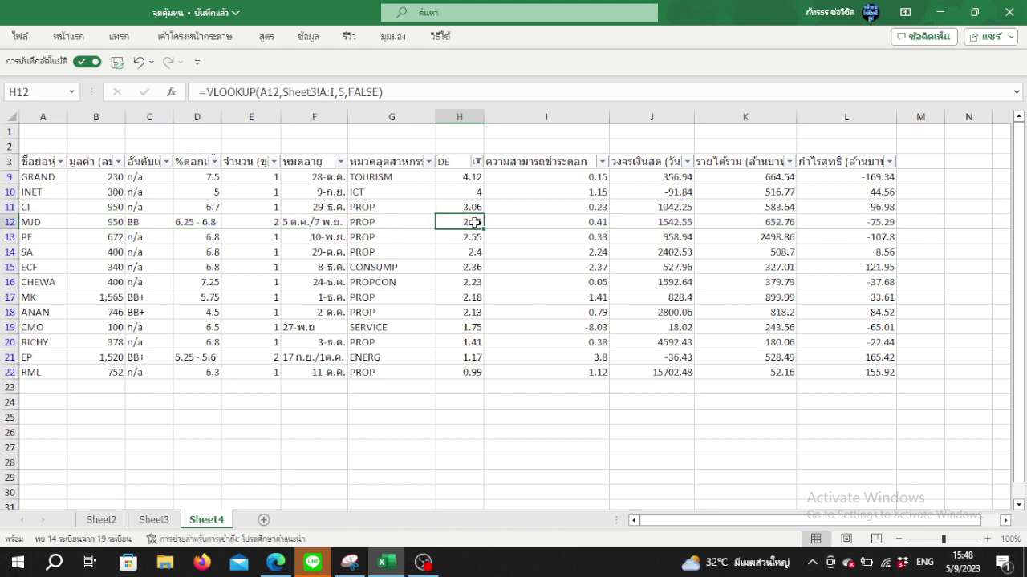
pyautogui.click(605, 228)
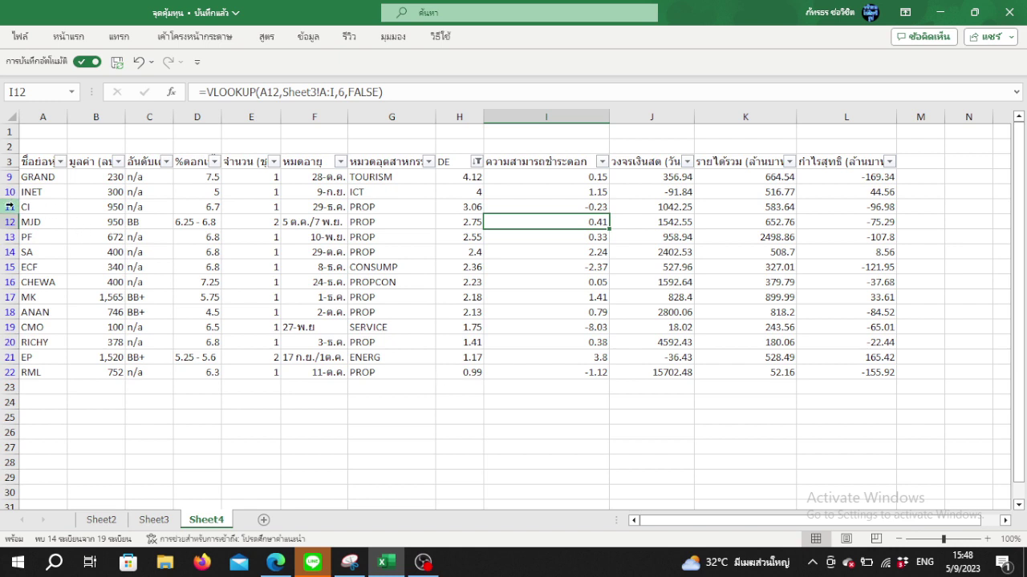
# Review the property issuers' rows from CI to SA and MK to ANAN, and check the net profit of MJD and PF.
pyautogui.moveTo(9, 207); pyautogui.dragTo(10, 251)
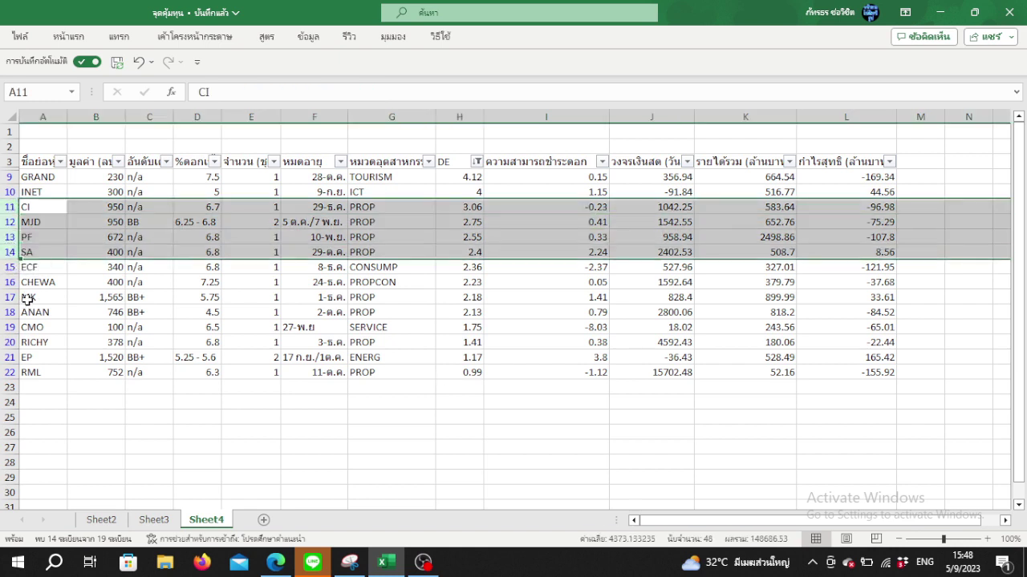
pyautogui.moveTo(7, 297); pyautogui.dragTo(6, 315)
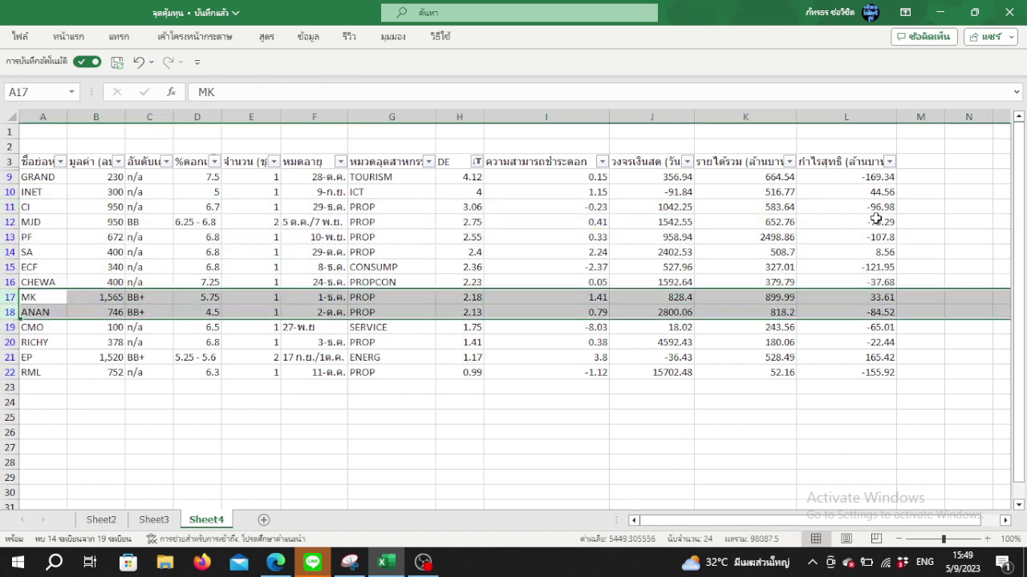
pyautogui.moveTo(884, 221); pyautogui.dragTo(888, 238)
pyautogui.click(928, 225)
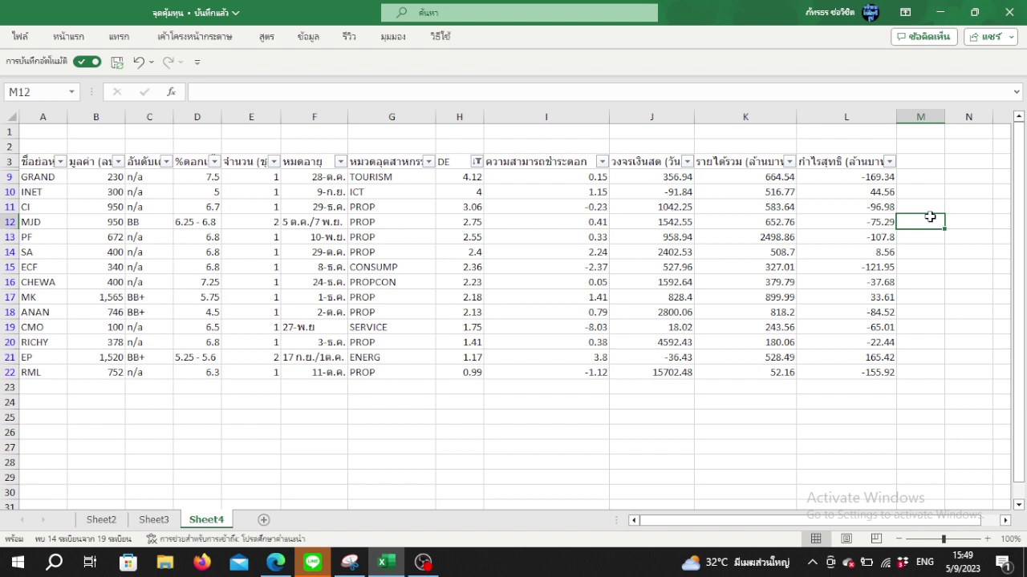
# Compare the cash cycles of CI, MJD, PF and SA.
pyautogui.click(676, 211)
pyautogui.click(682, 234)
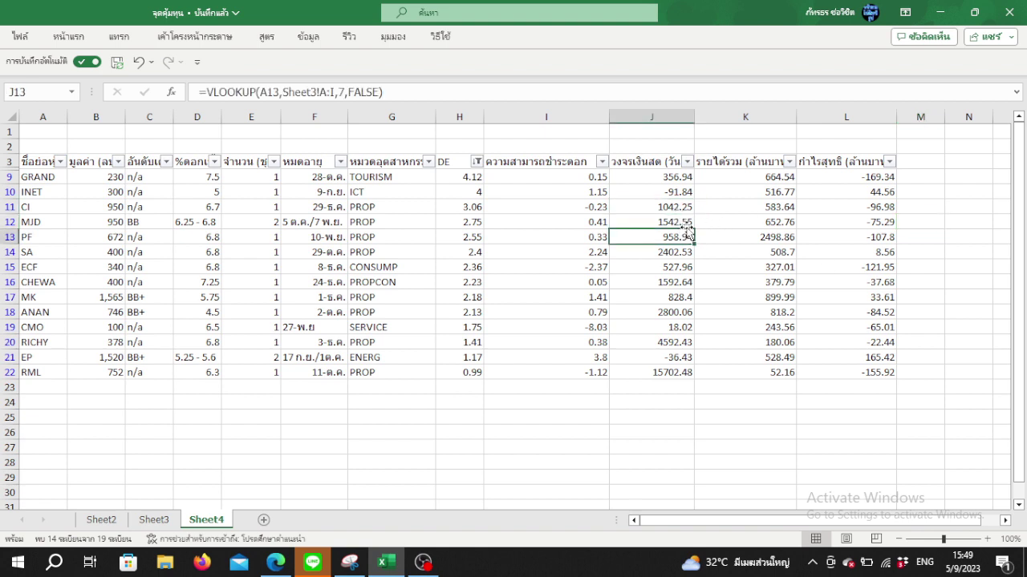
pyautogui.click(684, 222)
pyautogui.click(682, 253)
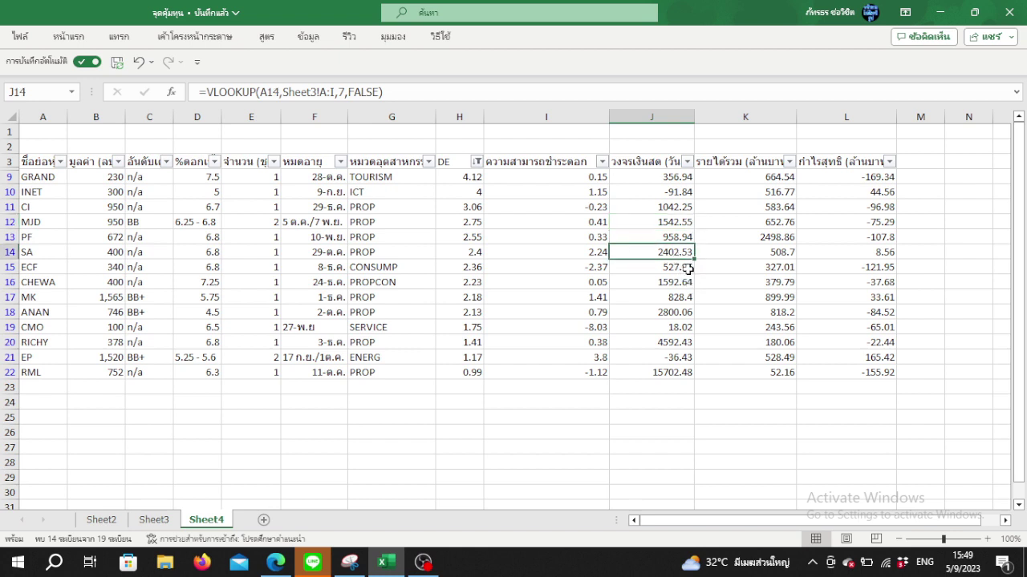
pyautogui.click(688, 207)
pyautogui.click(686, 225)
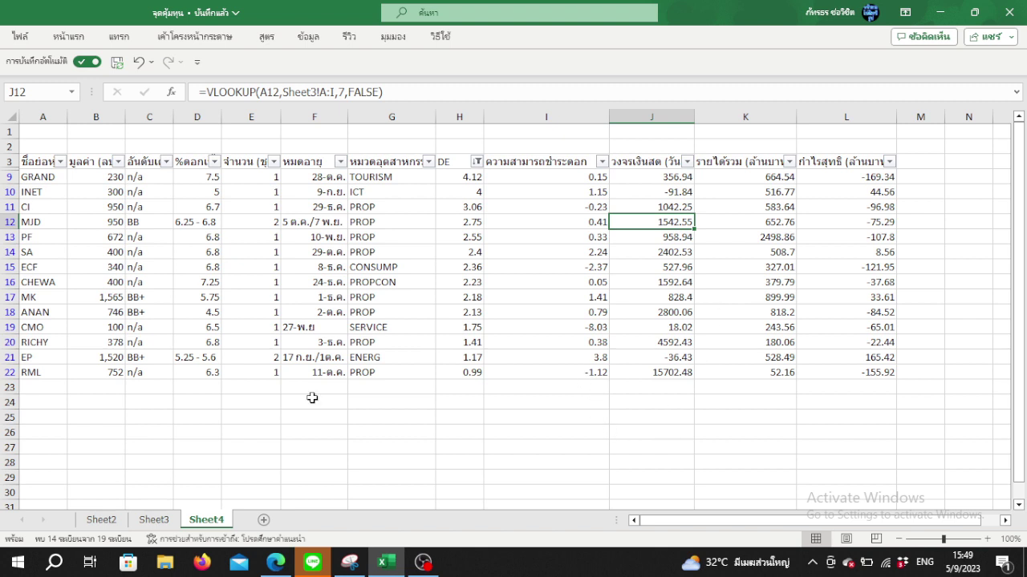
# Examine the rows of ECF and CMO, checking CMO's DE and interest coverage.
pyautogui.click(6, 269)
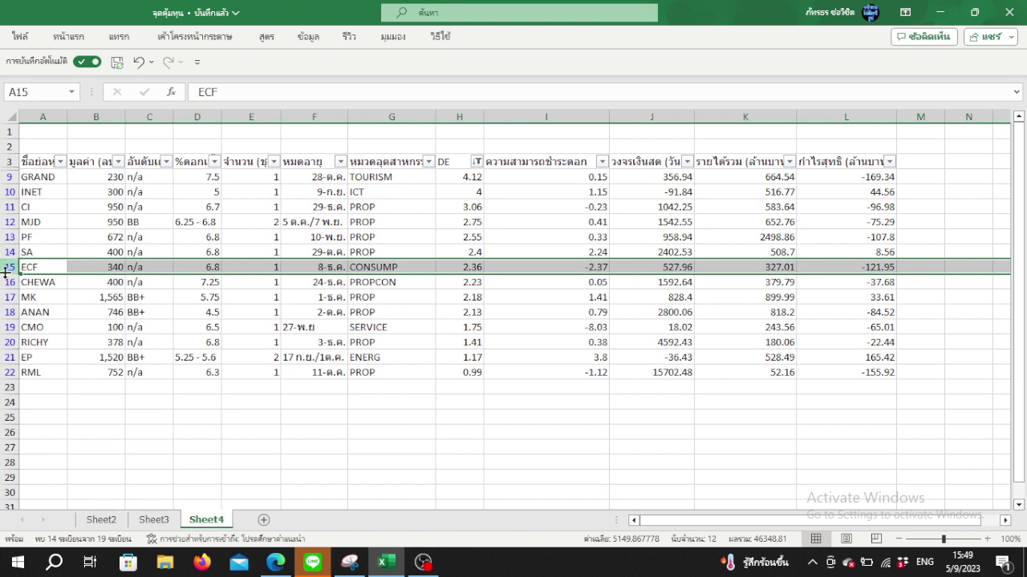
pyautogui.click(11, 328)
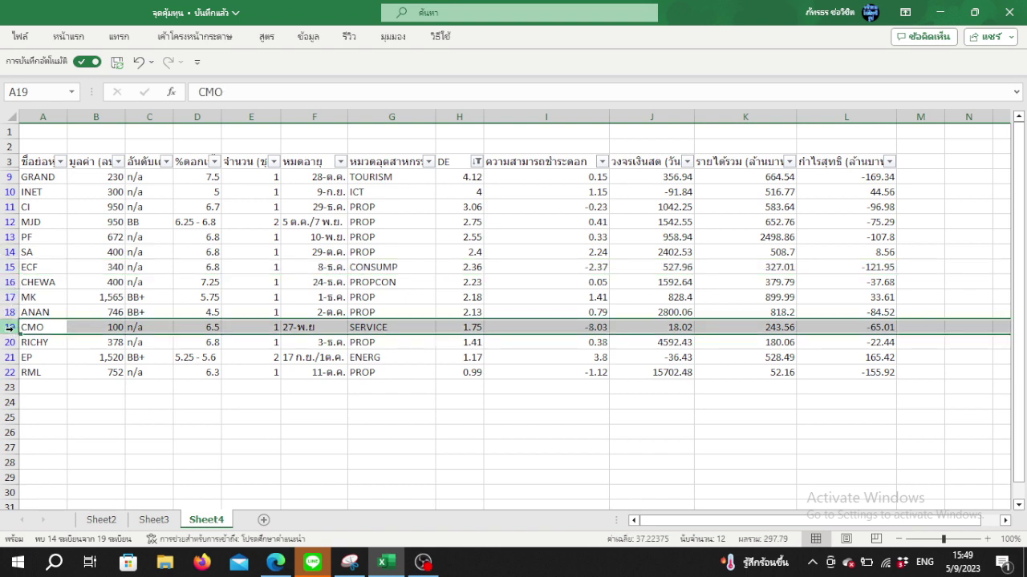
pyautogui.click(469, 327)
pyautogui.click(593, 327)
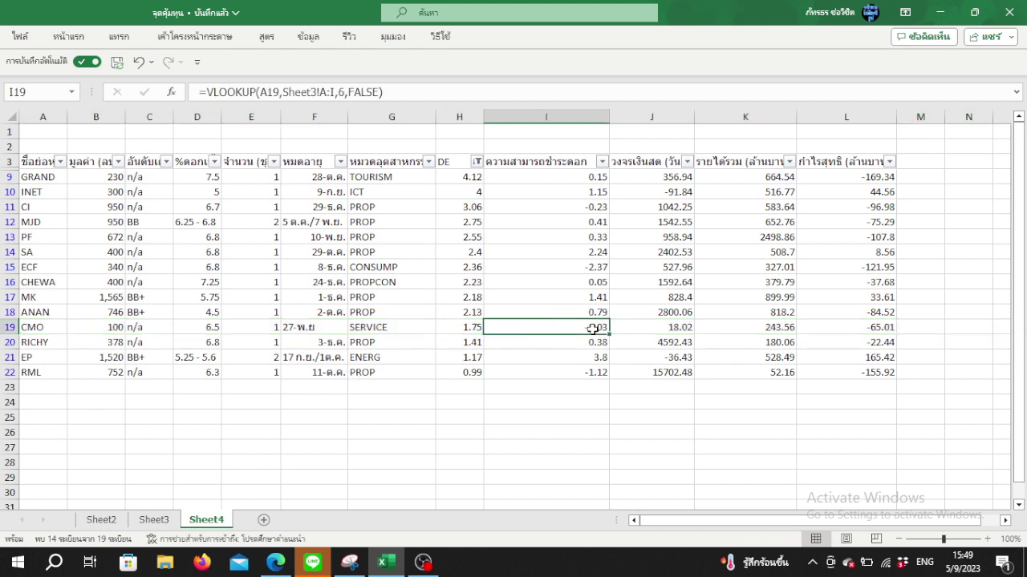
# Examine RICHY's row with its cash cycle and net profit, and compare it with RML's net profit.
pyautogui.click(11, 343)
pyautogui.click(407, 398)
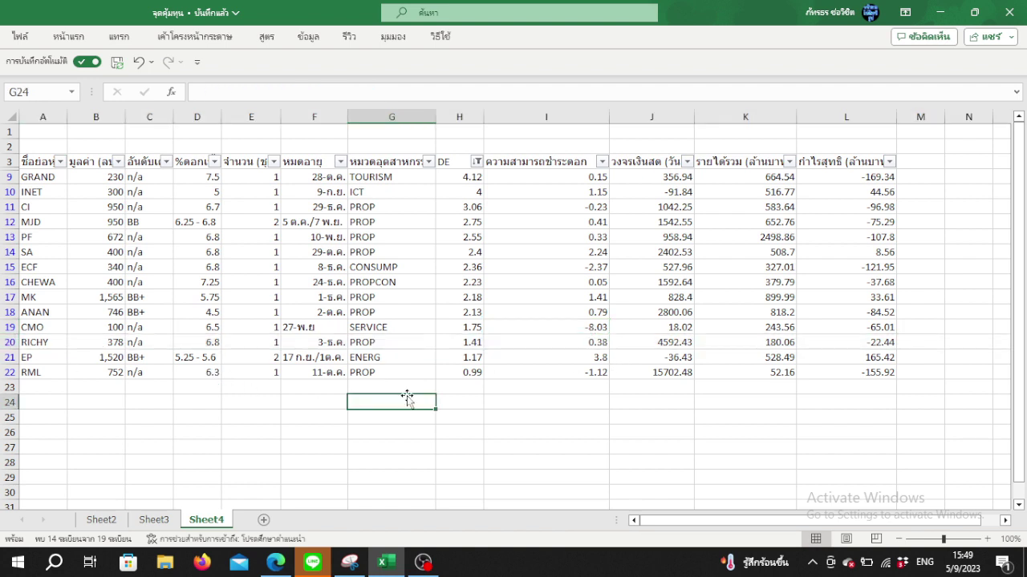
pyautogui.click(683, 344)
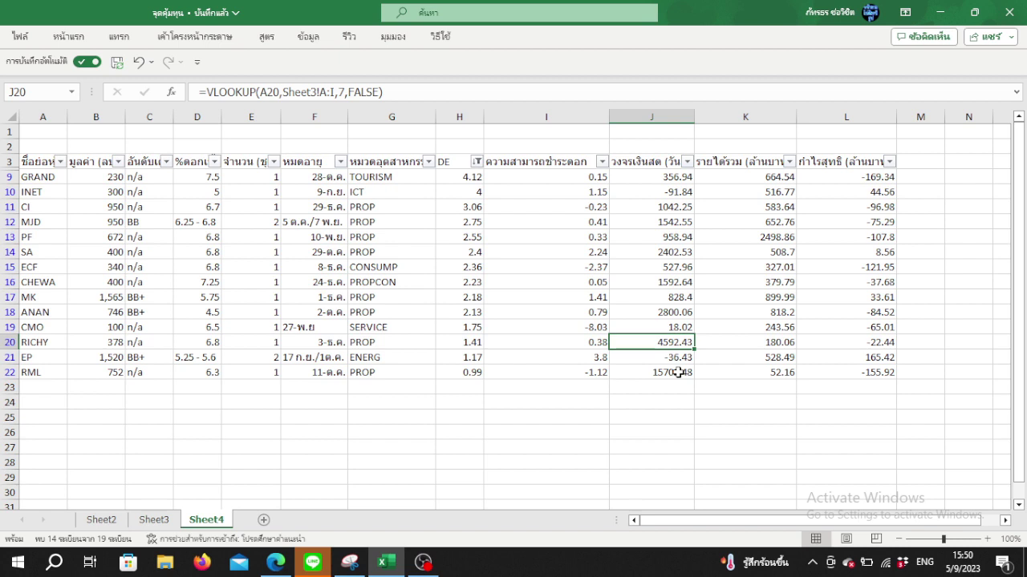
pyautogui.click(883, 344)
pyautogui.click(887, 377)
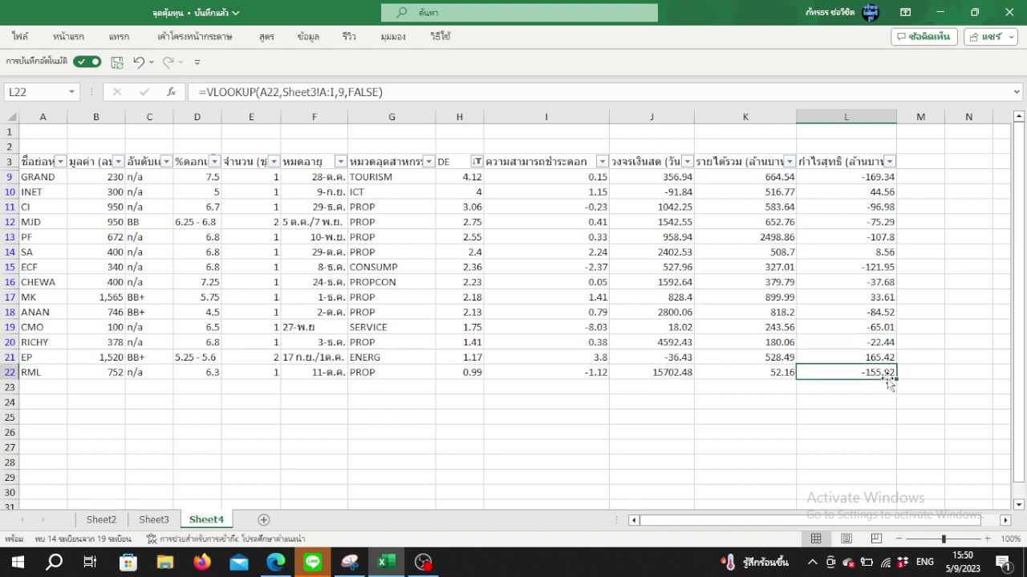
pyautogui.click(889, 437)
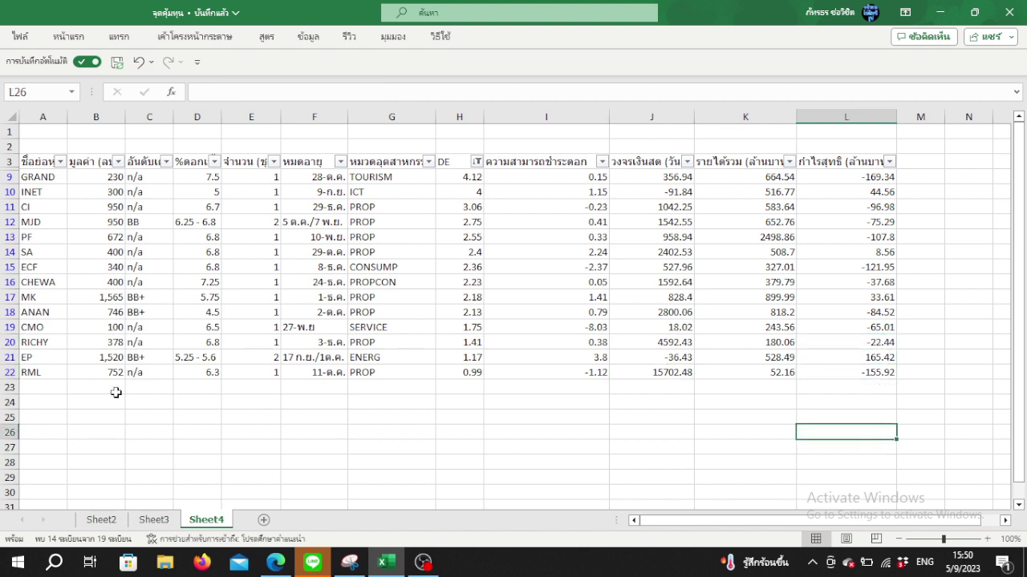
# Examine the whole rows of EP and ANAN.
pyautogui.click(10, 357)
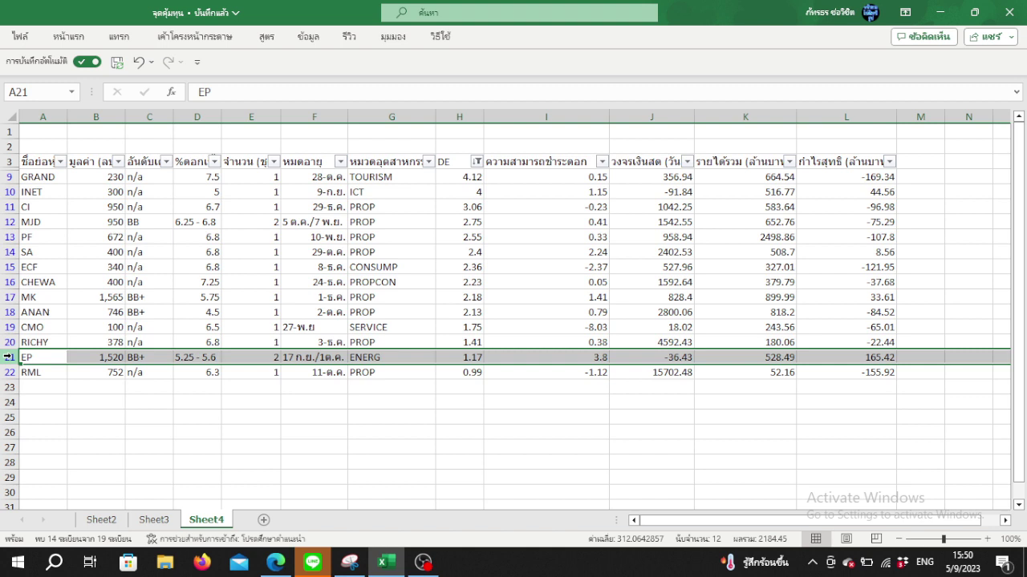
pyautogui.click(165, 429)
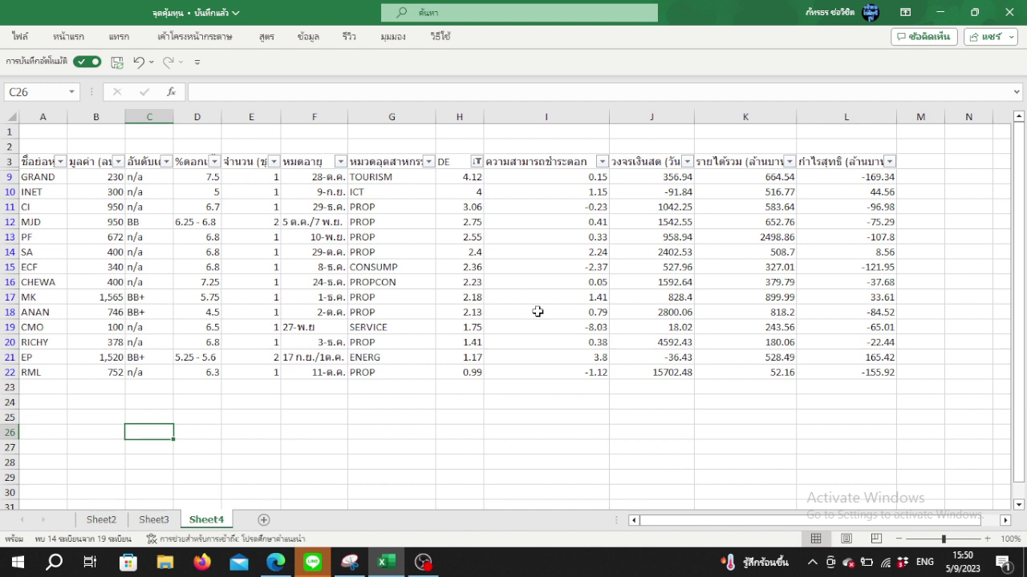
pyautogui.click(9, 312)
pyautogui.click(321, 432)
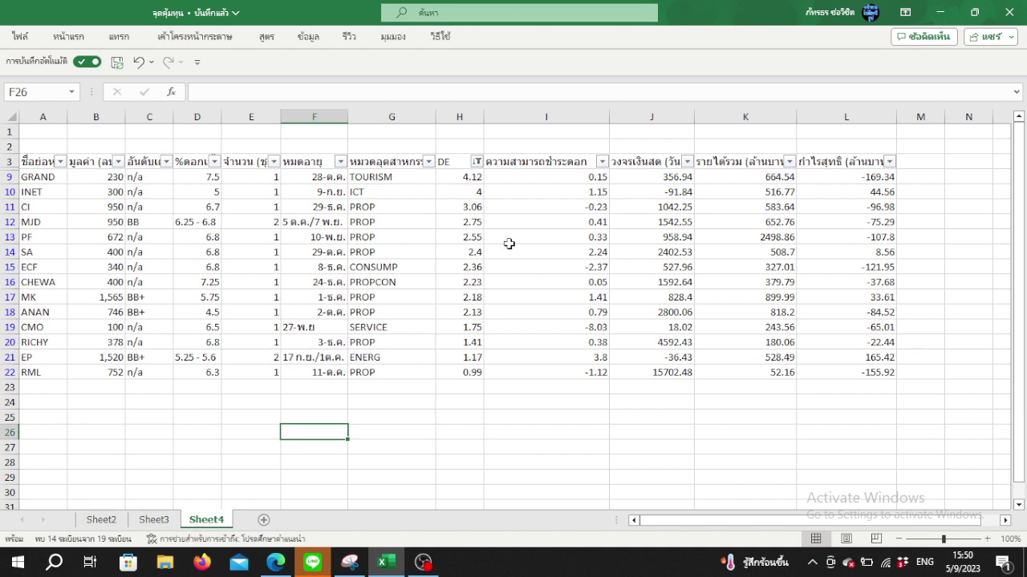
# Review which issuers belong to the PROP sector and check the net profit of CI, MJD and PF.
pyautogui.moveTo(374, 209); pyautogui.dragTo(392, 254)
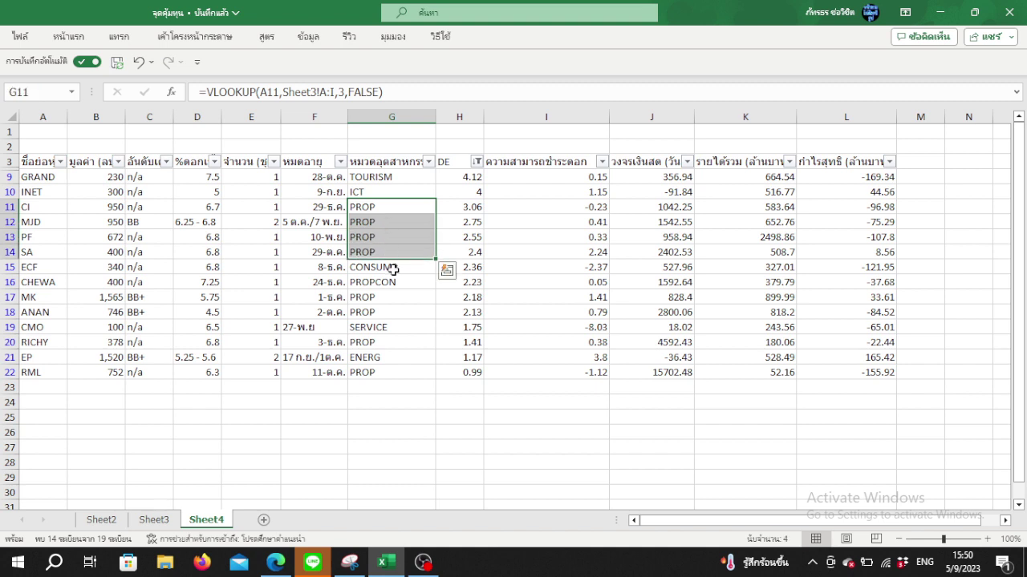
pyautogui.moveTo(395, 296); pyautogui.dragTo(403, 317)
pyautogui.click(394, 344)
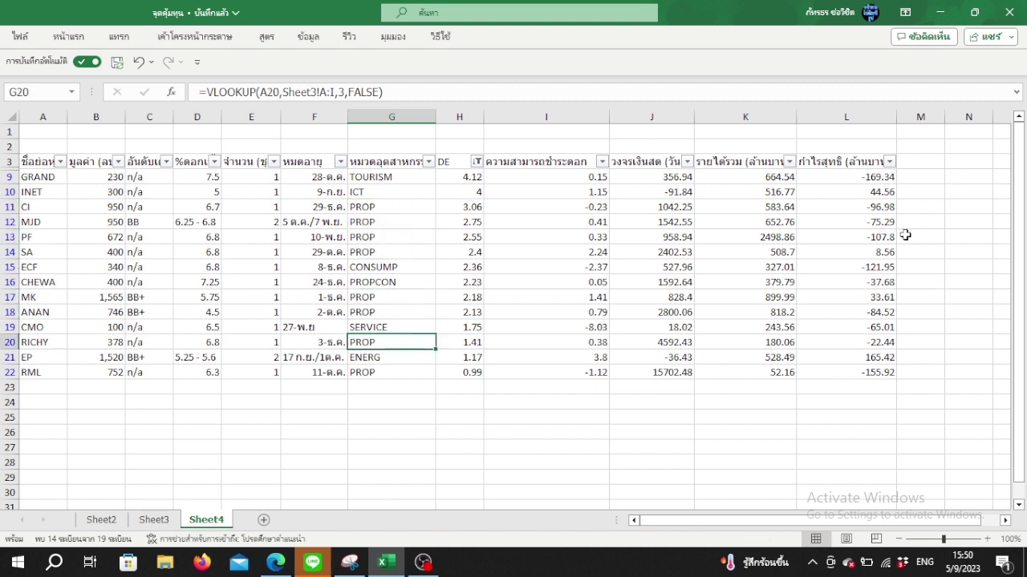
pyautogui.click(886, 206)
pyautogui.moveTo(885, 206); pyautogui.dragTo(888, 252)
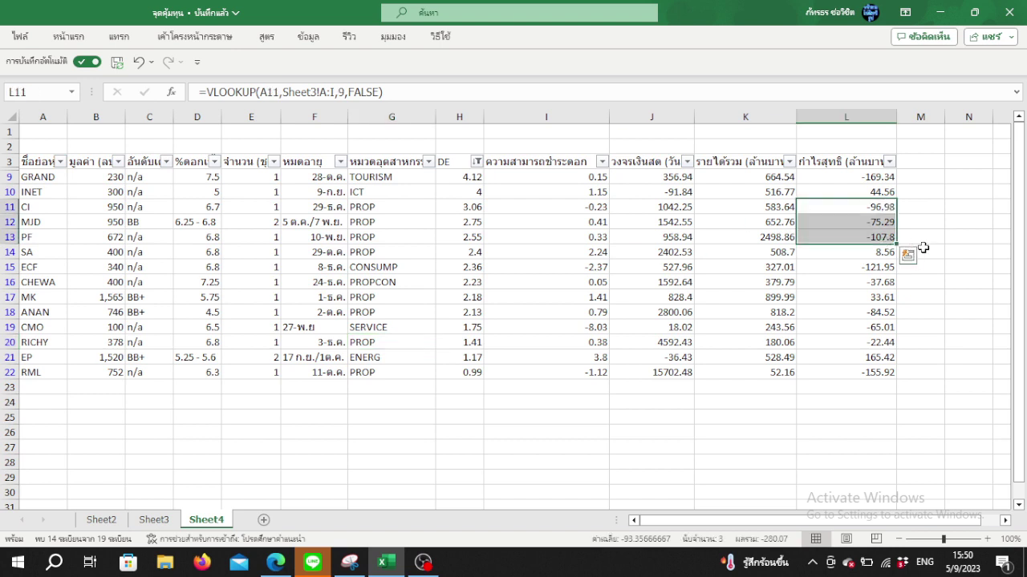
pyautogui.click(922, 249)
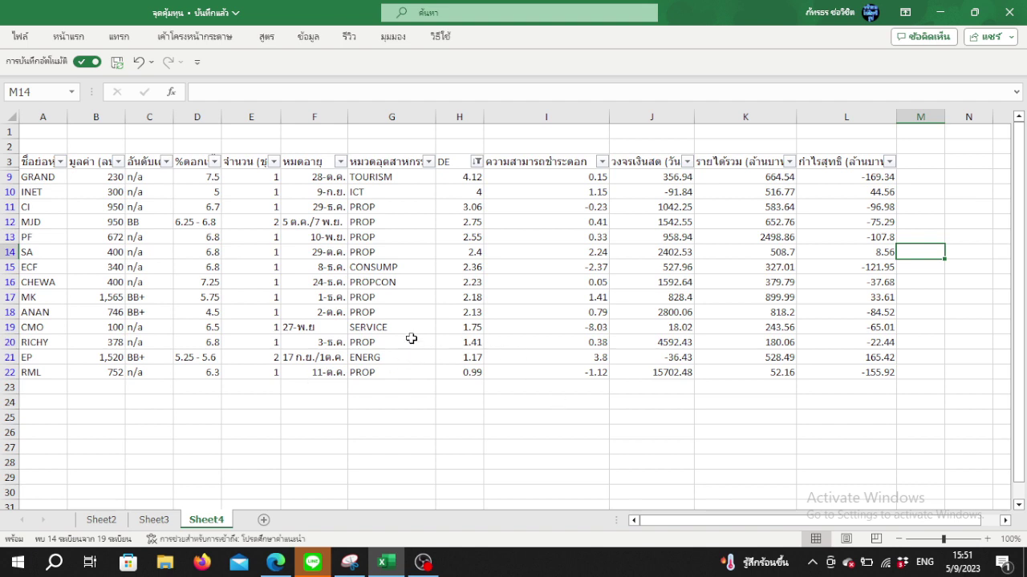
# Switch to Edge and review the high-yield bond default article and the article on 19 maturing high-yield bonds, from its table back to the headline.
pyautogui.click(275, 562)
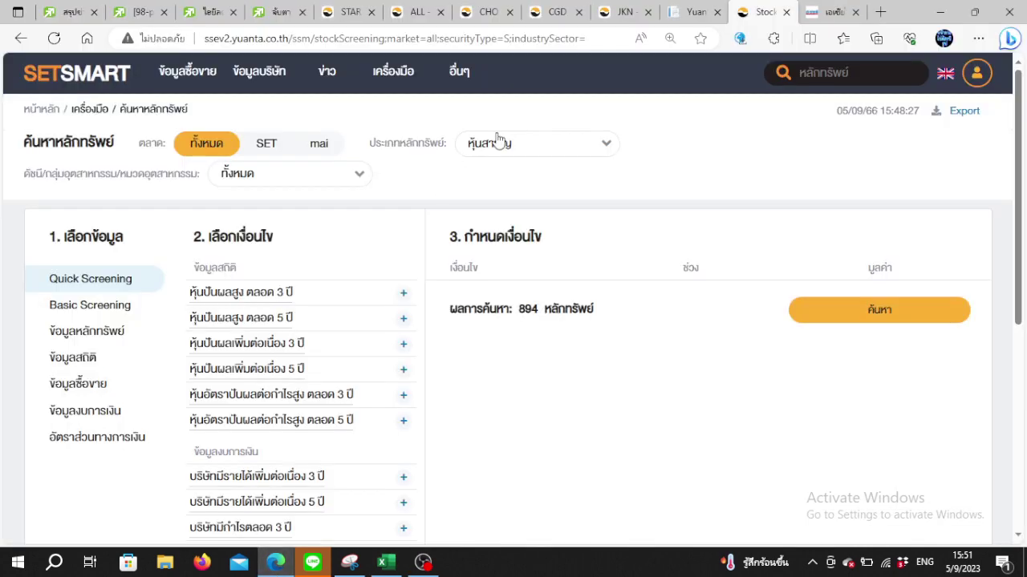
pyautogui.click(199, 13)
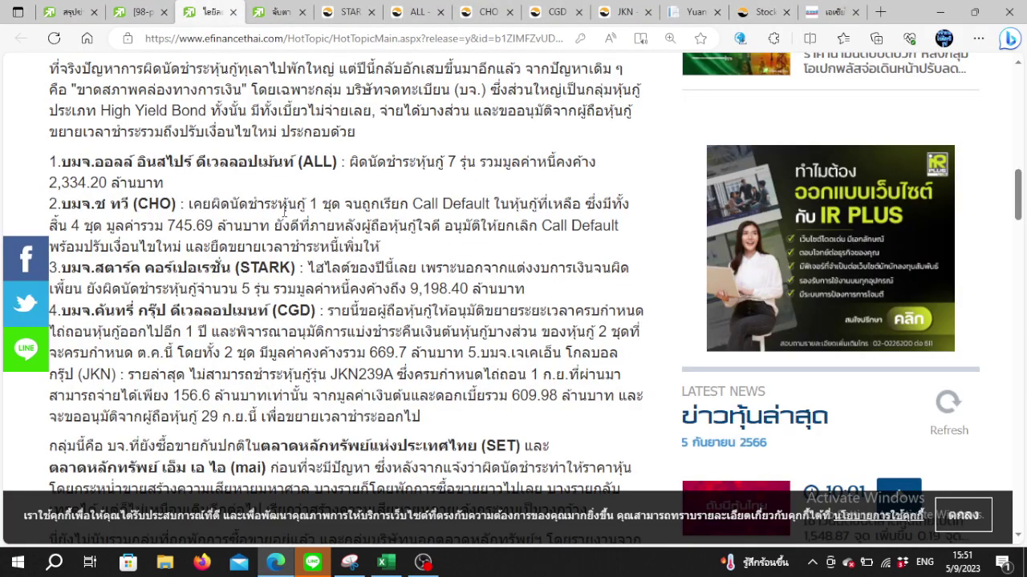
pyautogui.click(274, 14)
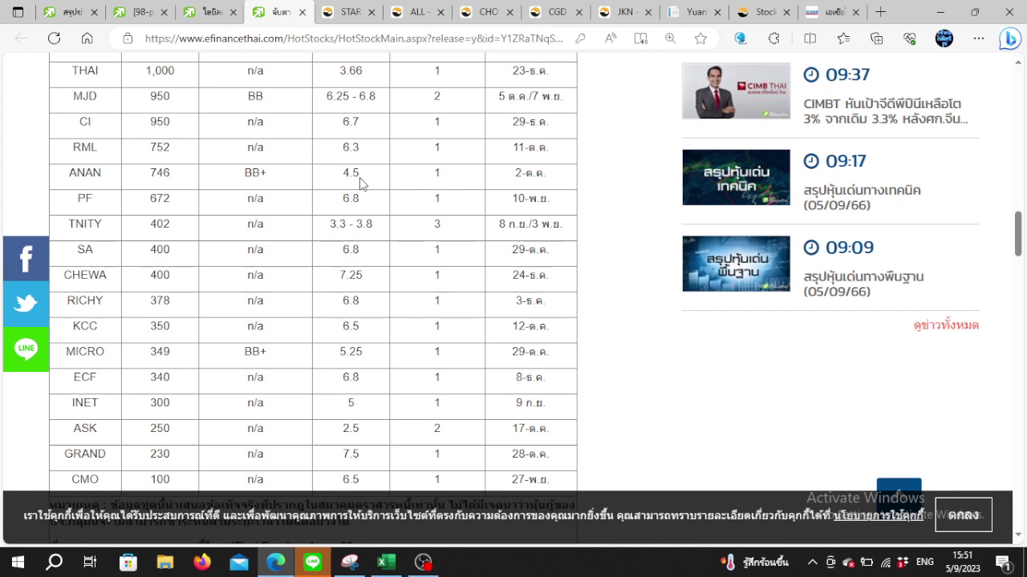
pyautogui.scroll(3, 359, 183)
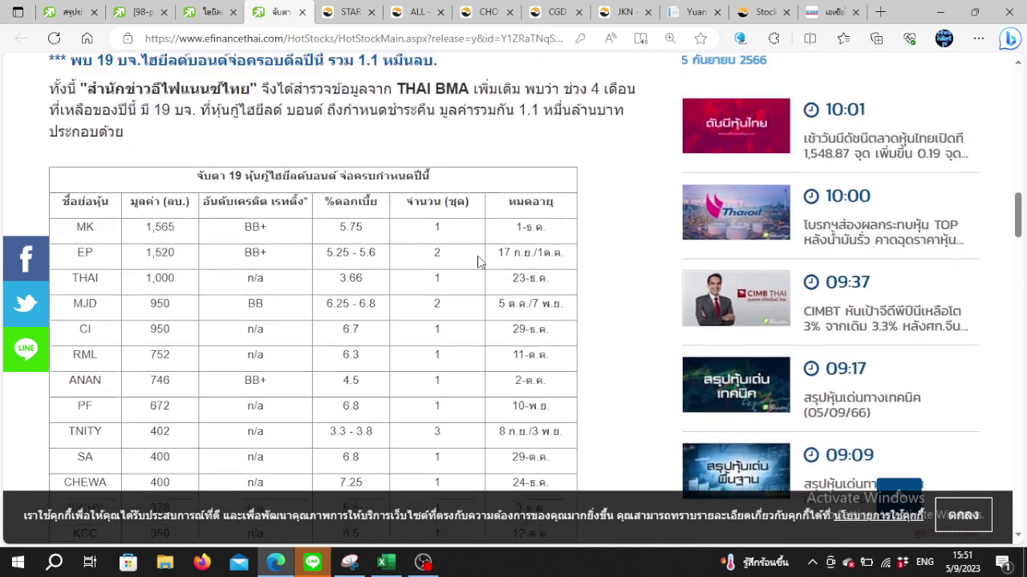
pyautogui.scroll(6, 478, 260)
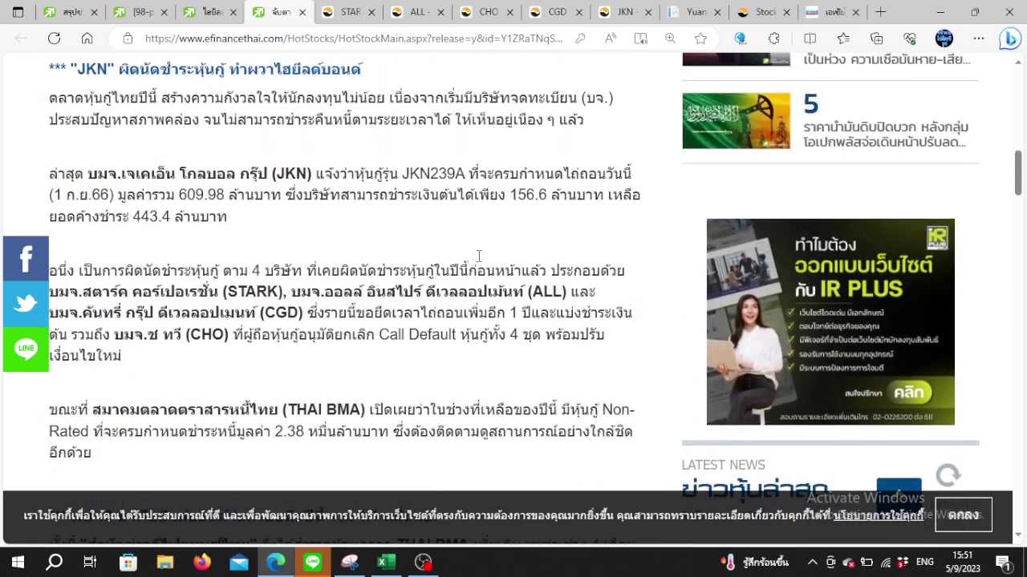
pyautogui.scroll(7, 479, 256)
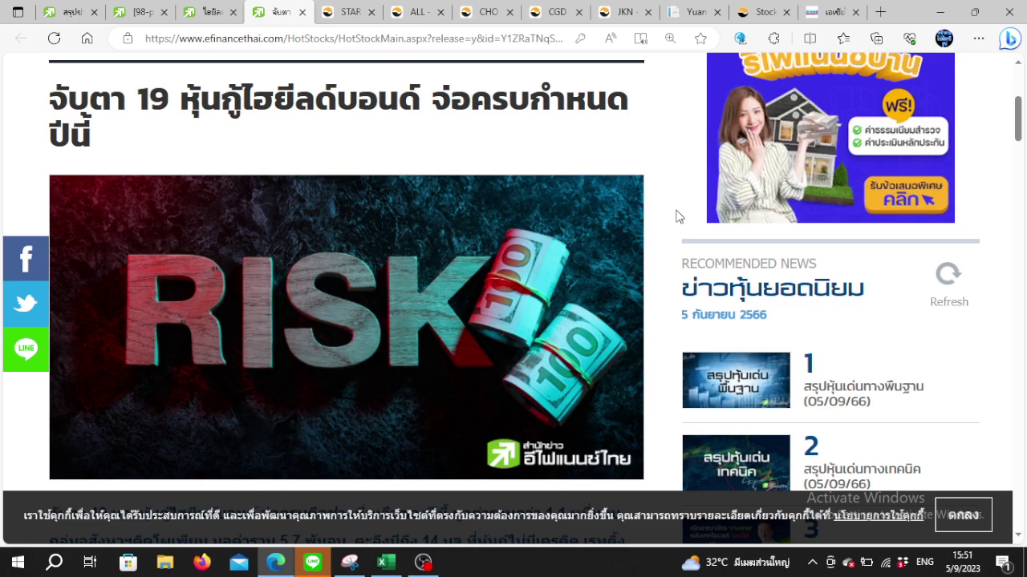
pyautogui.scroll(1, 675, 216)
pyautogui.scroll(-1, 675, 217)
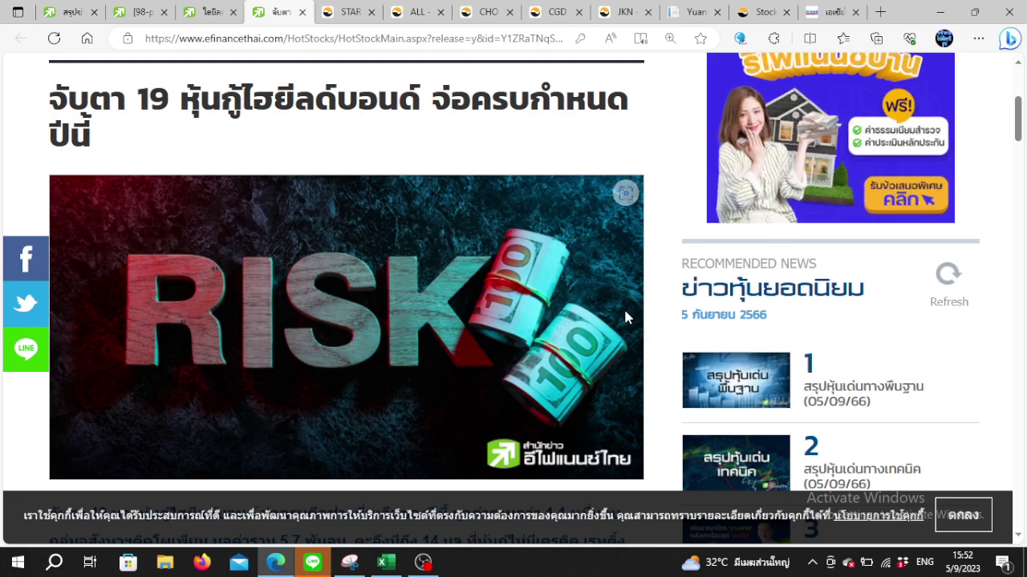
pyautogui.click(422, 562)
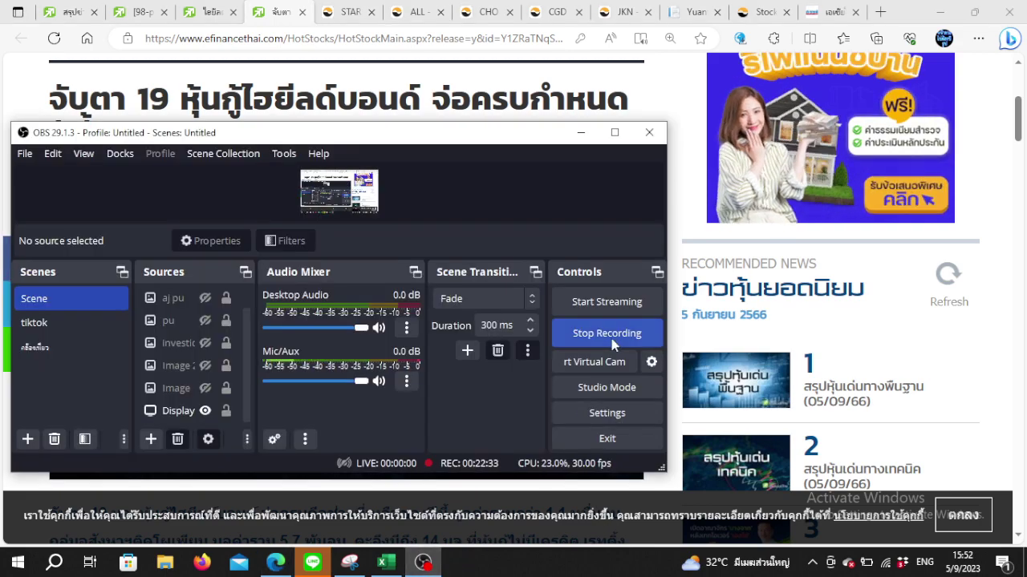